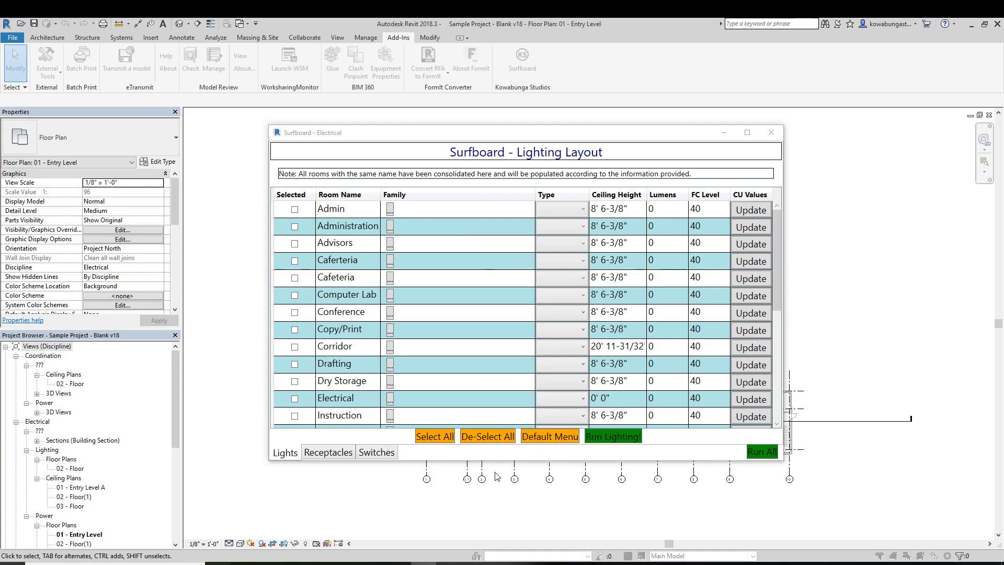
Step: Open the default lighting settings, agreeing to revert customized room settings
left_click(550, 437)
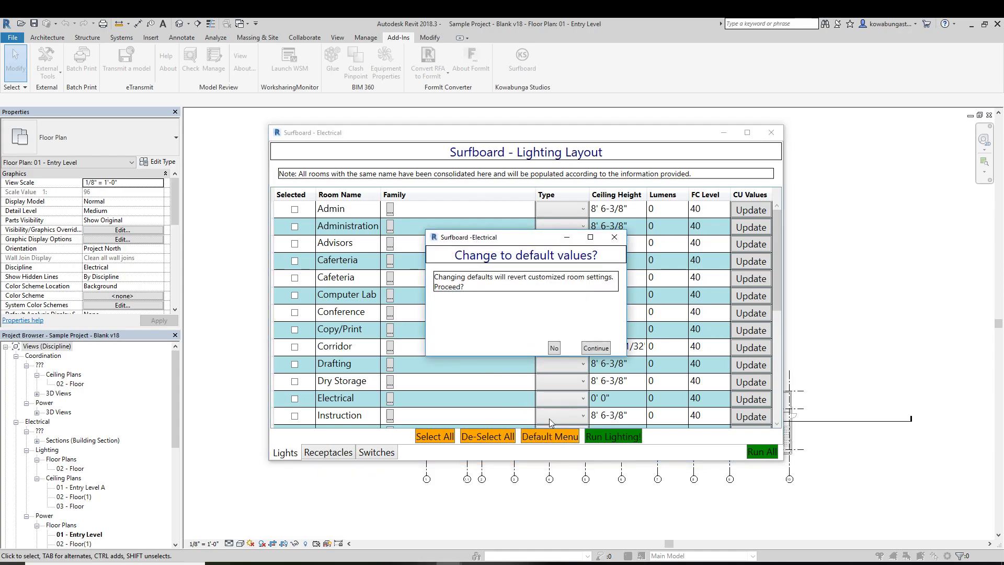
left_click(595, 347)
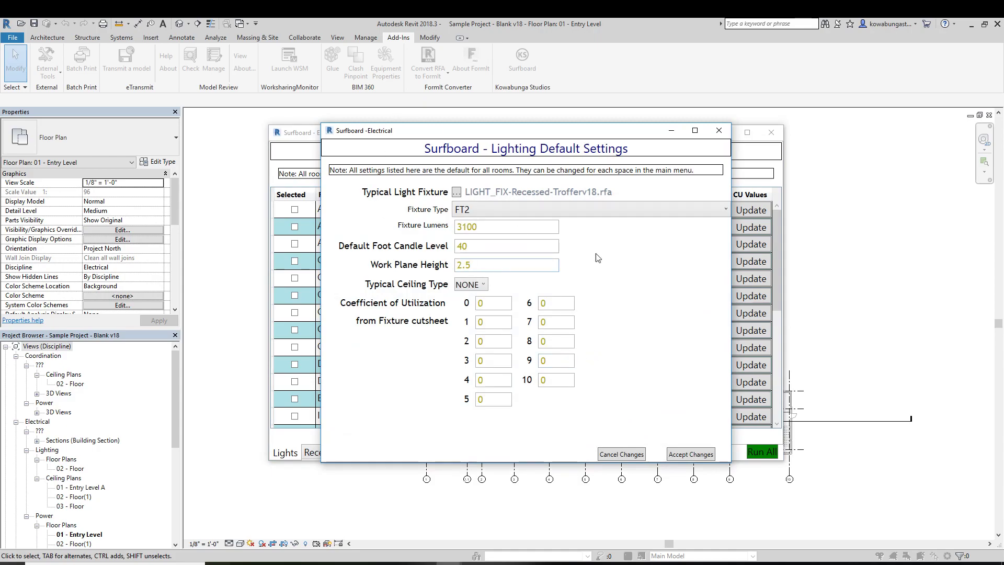
left_click(457, 195)
scroll(544, 293, "down", 3)
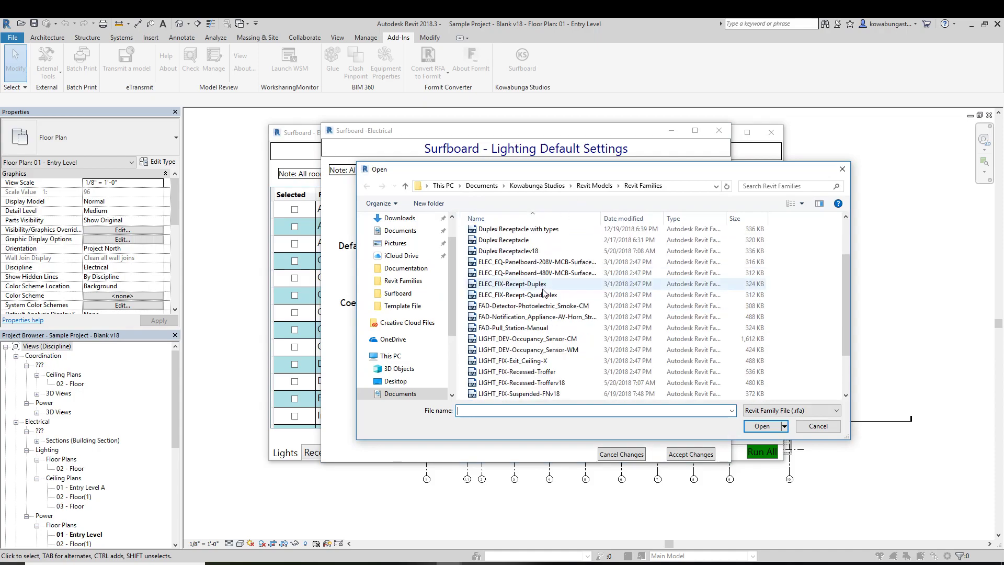
scroll(544, 292, "up", 3)
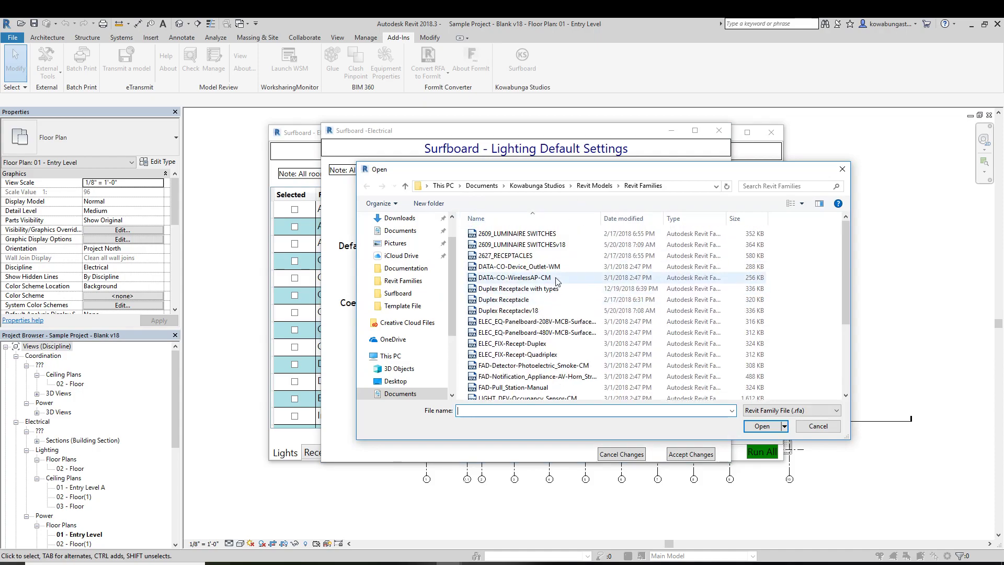
left_click(843, 169)
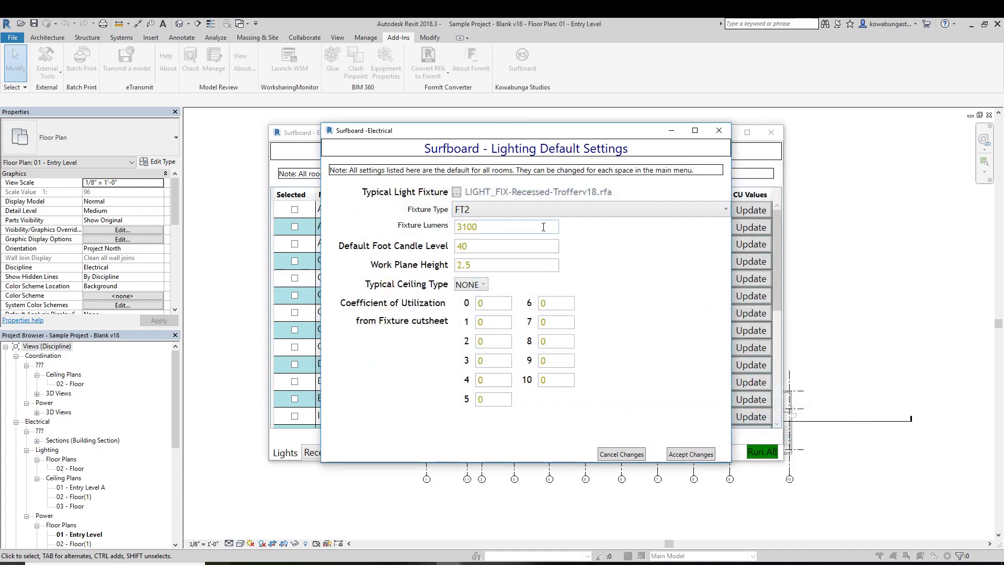
Step: Set the default fixture lumens to 4000 and the typical ceiling type to 2x2
left_click_drag(543, 227, 434, 234)
key("BackSpace")
type("4000")
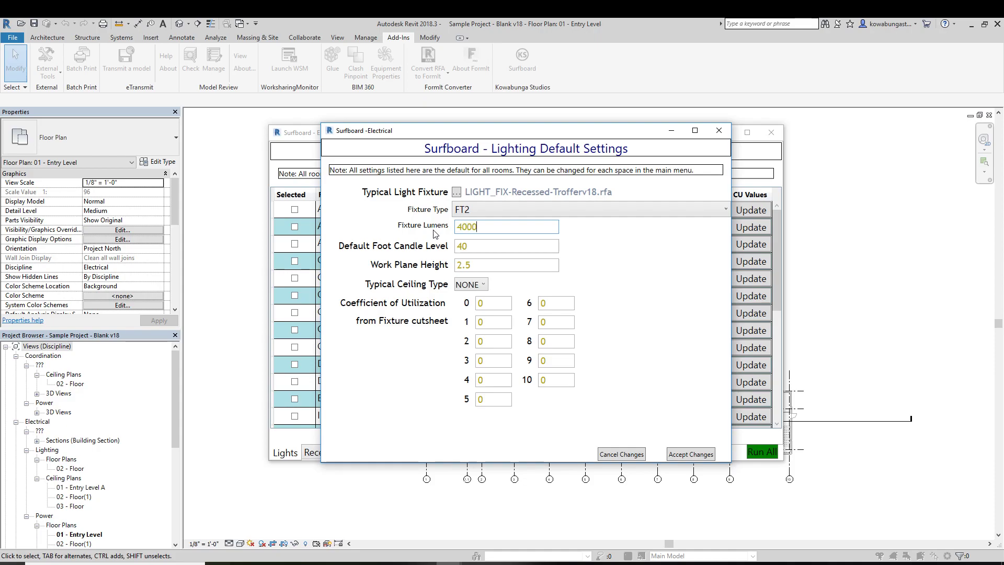
left_click(470, 284)
left_click(465, 303)
Step: Enter 119, 102 and 88 as the default coefficients of utilization for 0, 1 and 2
key("Tab")
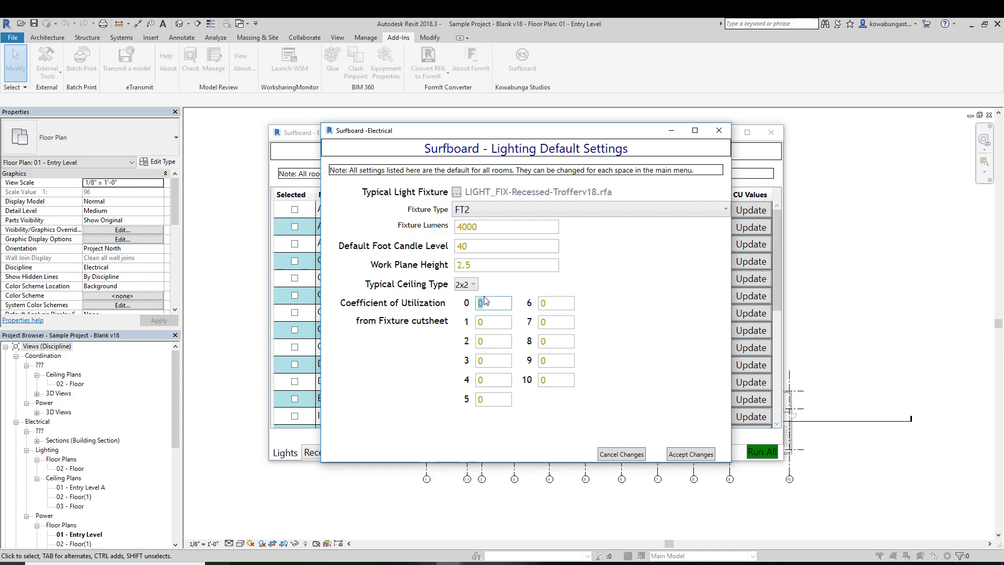
type("1.19")
key("Tab")
type("102")
key("Tab")
type("88")
key("Tab")
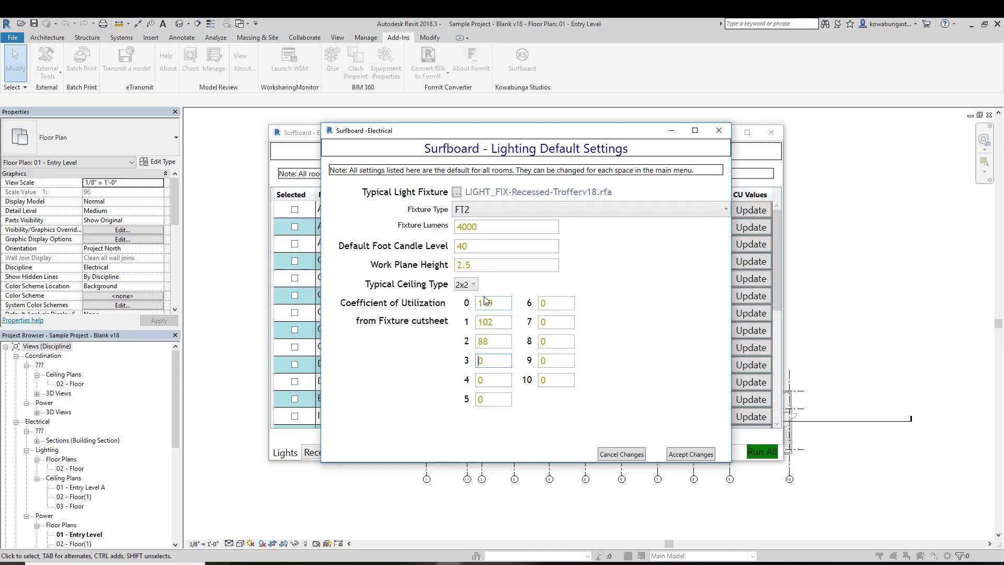
key("BackSpace")
type("88")
key("Tab")
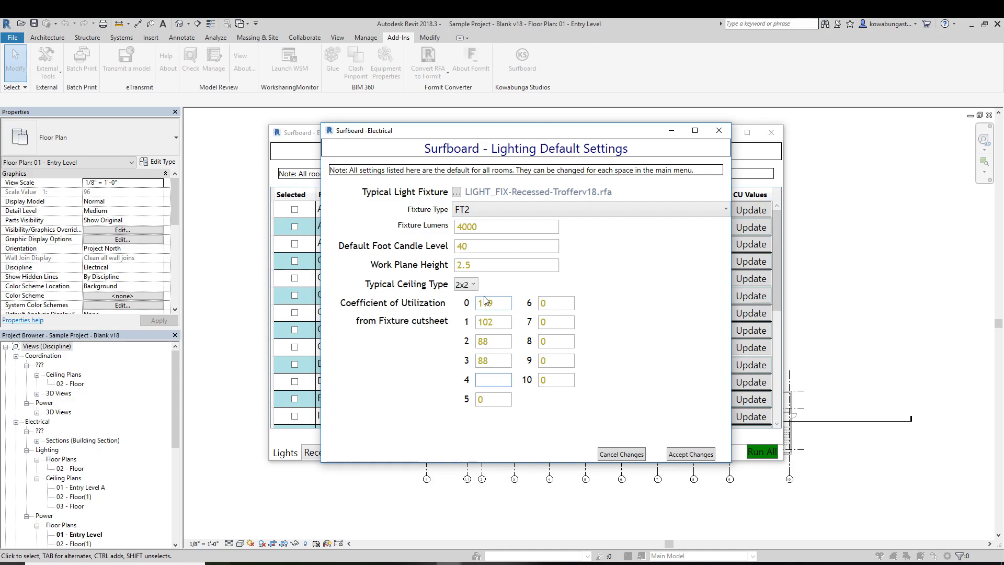
key("shift+Tab")
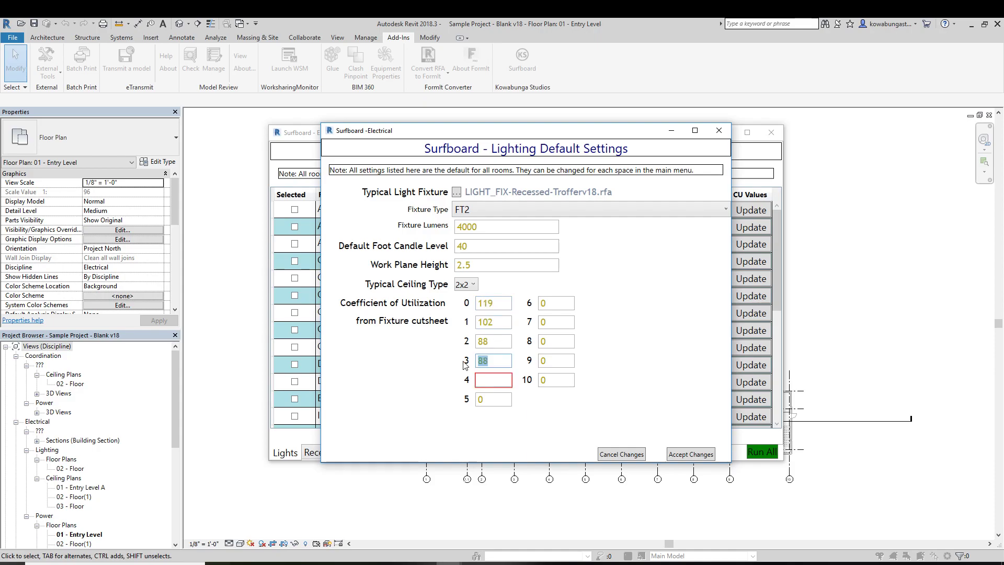
Step: Enter 77, 65, 61 and 55 as the coefficients of utilization for 3, 4, 5 and 6
type("77")
key("Tab")
type("65")
key("Tab")
key("BackSpace")
type("61")
key("Tab")
key("BackSpace")
type("55")
key("Tab")
Step: Set coefficients 7 to 10 to 50, 45, 41 and 38, and accept the lighting defaults, saving the updated lumens to the family
type("50")
key("Tab")
key("BackSpace")
type("45")
key("Tab")
type("41")
key("Tab")
key("Delete")
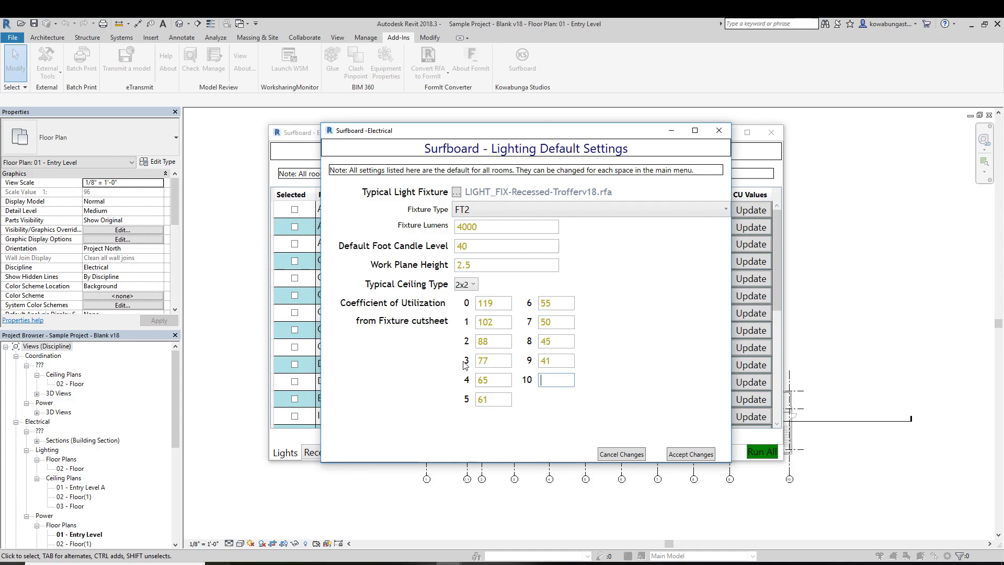
type("38")
left_click(679, 456)
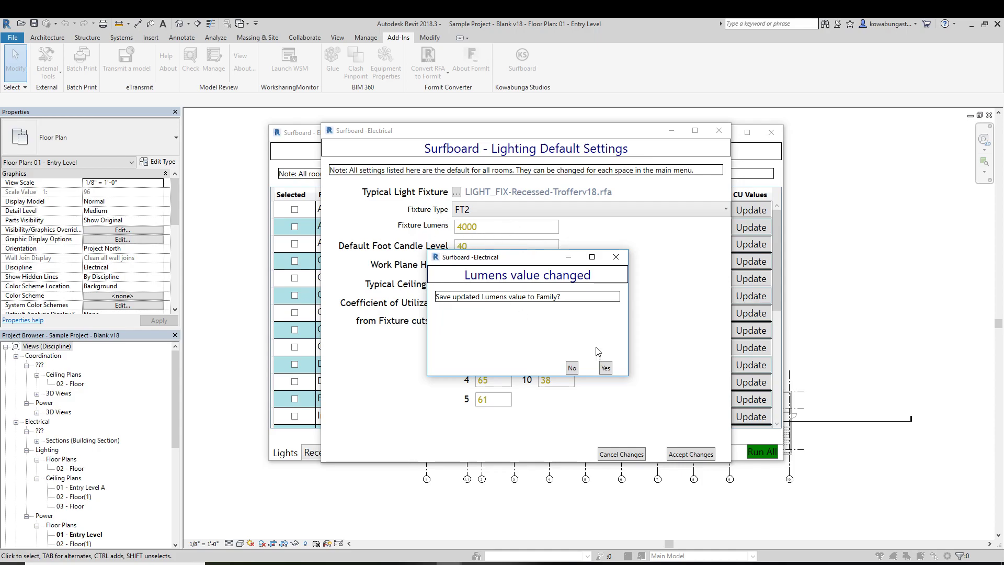
left_click(605, 368)
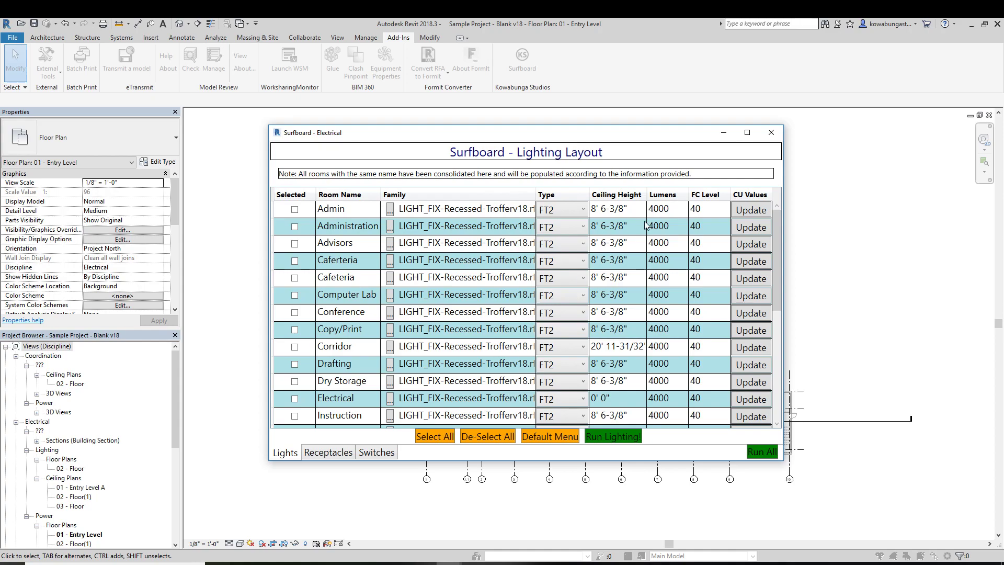
Step: Check the Admin room's fixture type options and its cutsheet coefficients in the lighting layout
left_click(570, 212)
left_click(570, 214)
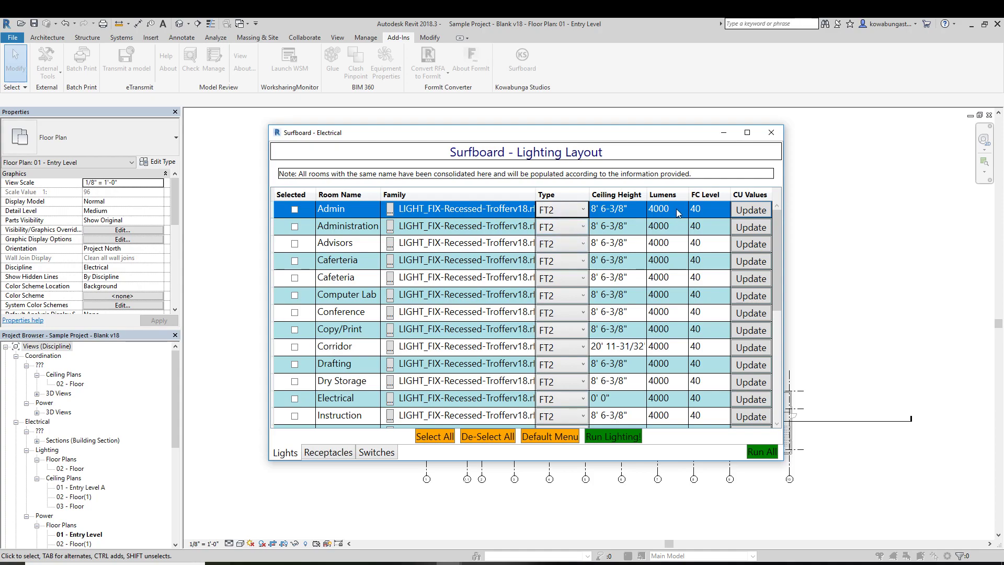
left_click(752, 211)
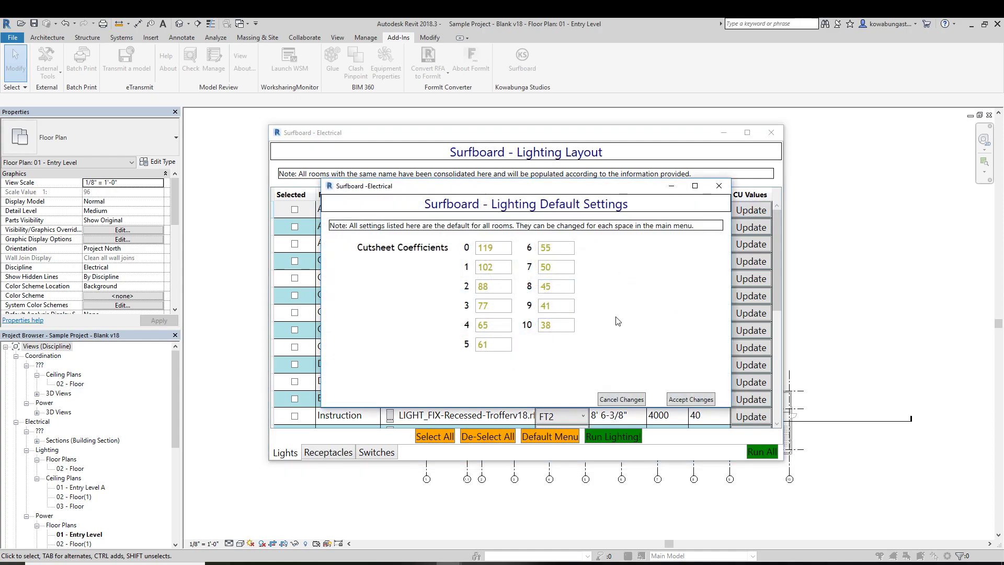
left_click(718, 186)
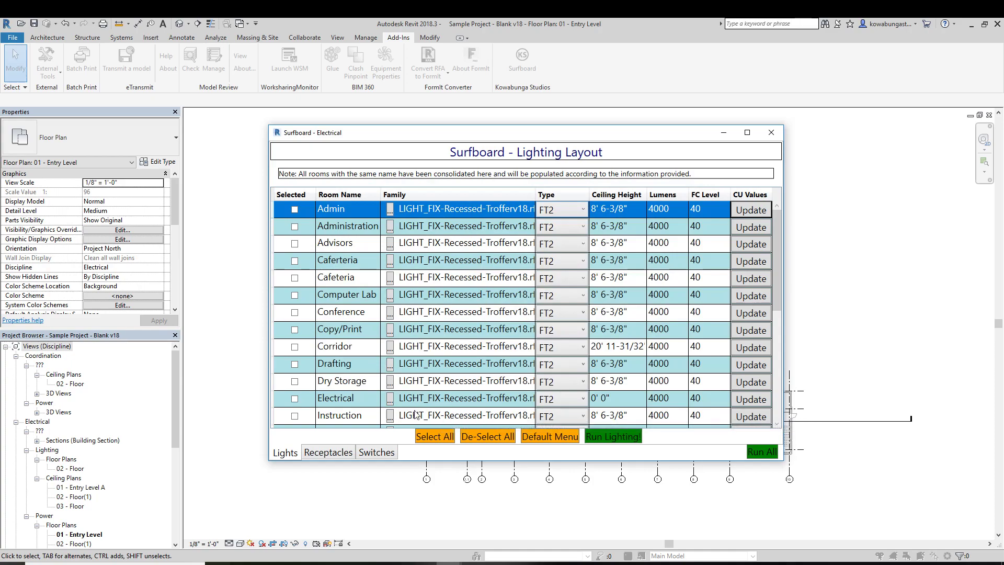
Step: Select all rooms for the lighting layout except Electrical, Lounge and Stair
left_click(434, 437)
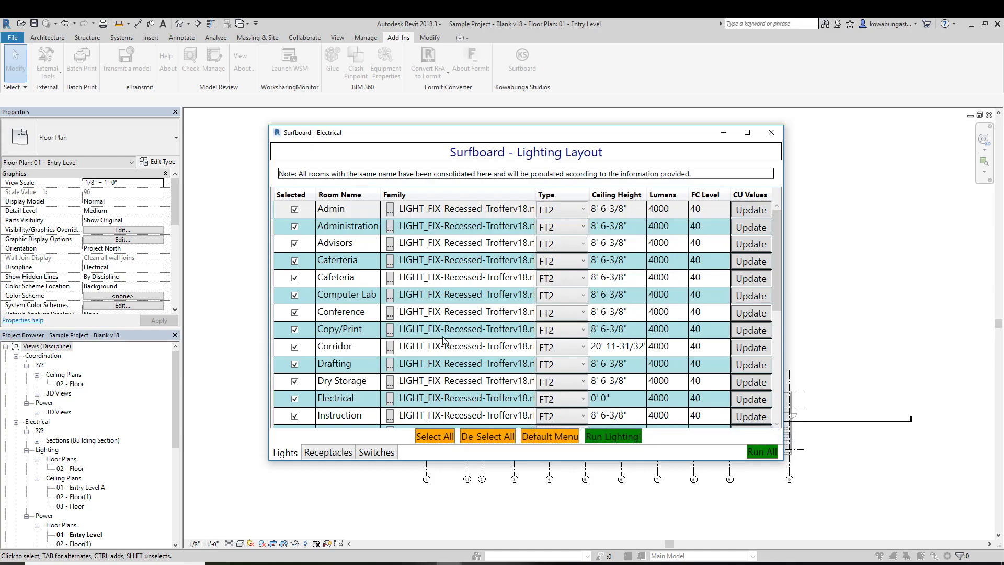
left_click(295, 398)
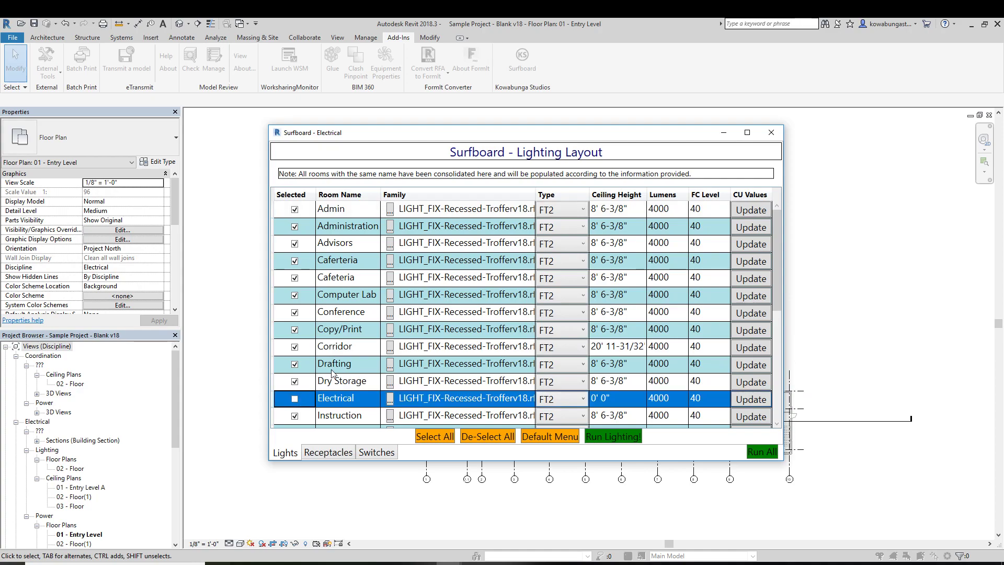
scroll(523, 374, "down", 1)
scroll(547, 350, "down", 1)
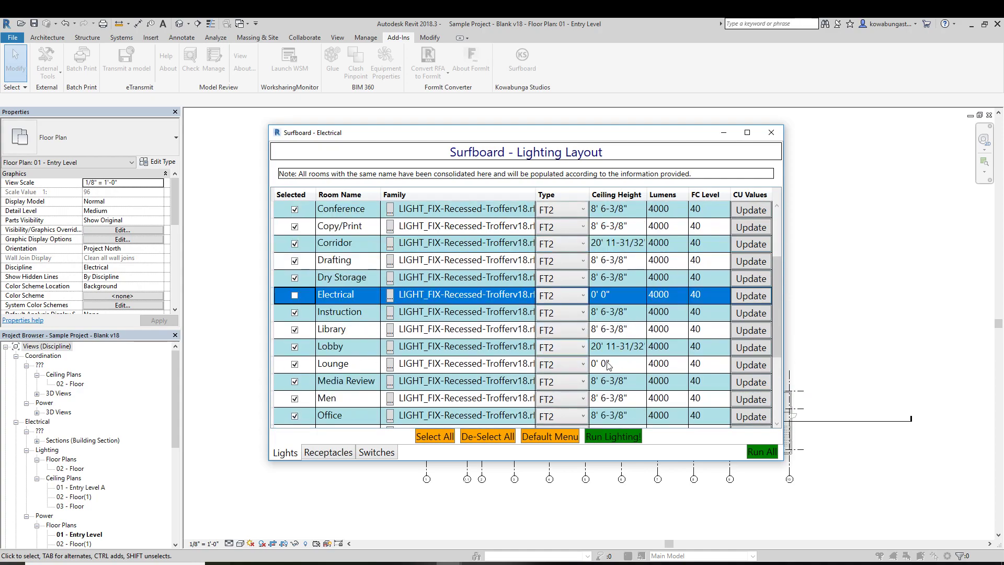
left_click(295, 365)
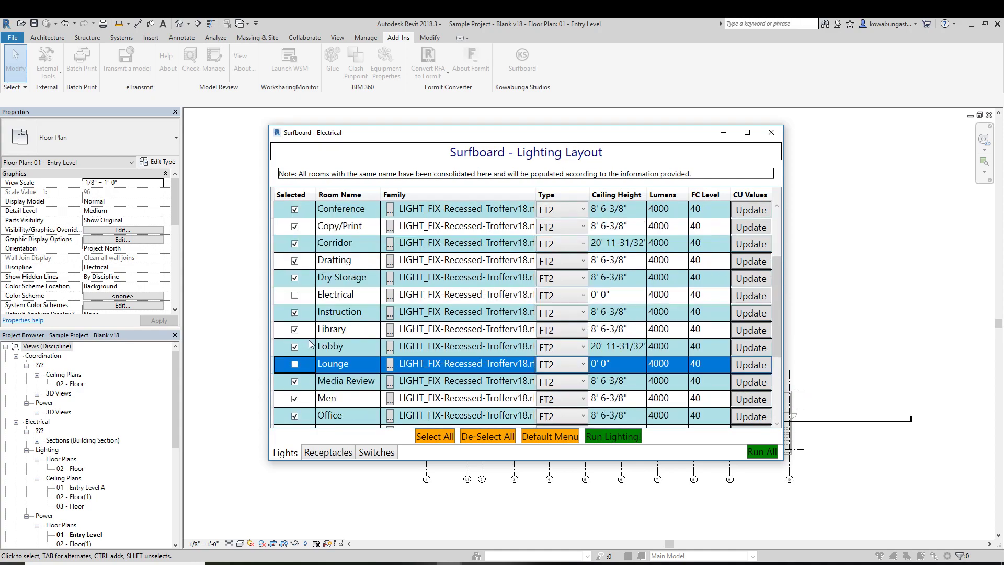
scroll(310, 345, "down", 3)
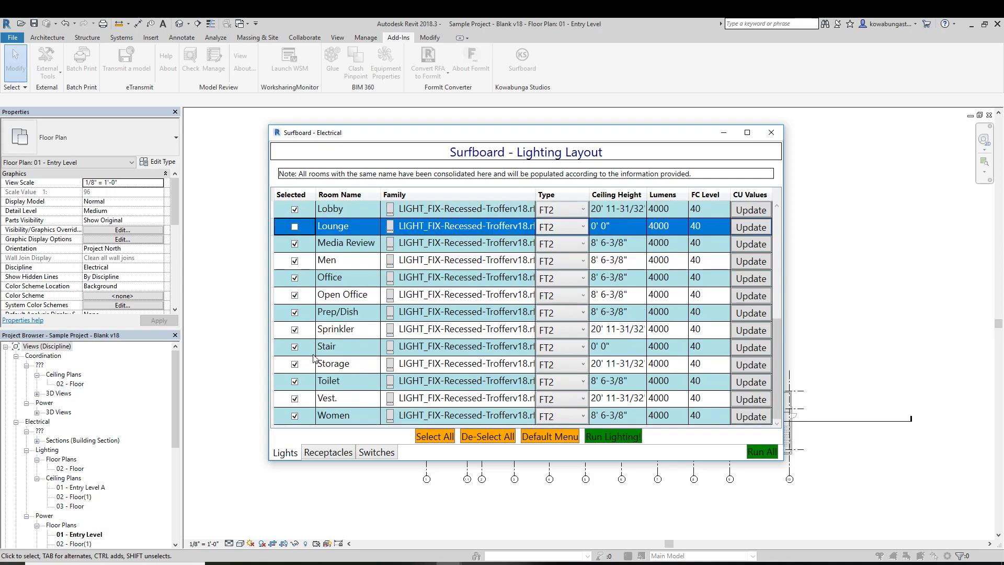
left_click(294, 347)
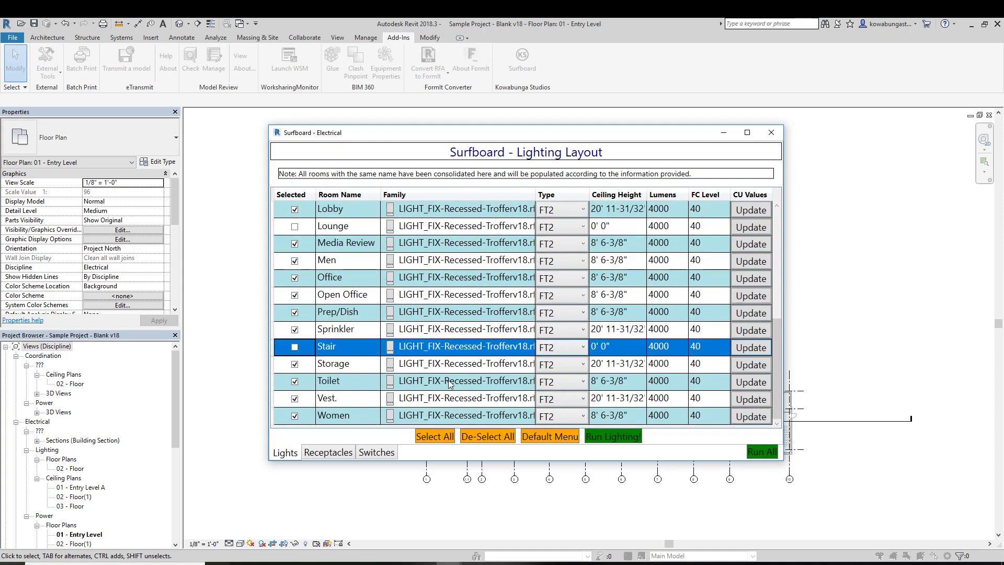
Step: Apply the default receptacle settings to all rooms, using Duplex Receptaclev18.rfa, type Standard and 1 per wall
left_click(346, 453)
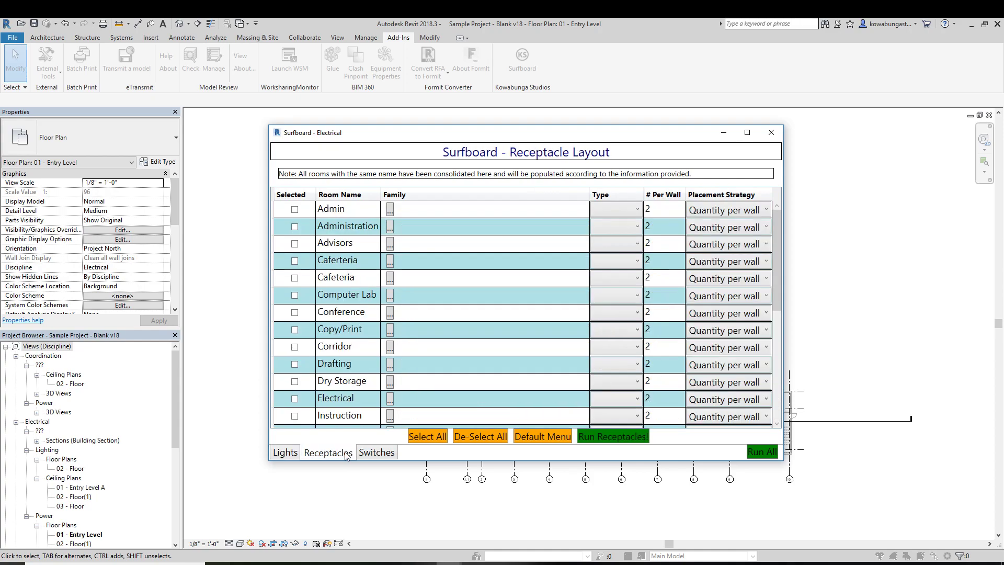
left_click(544, 437)
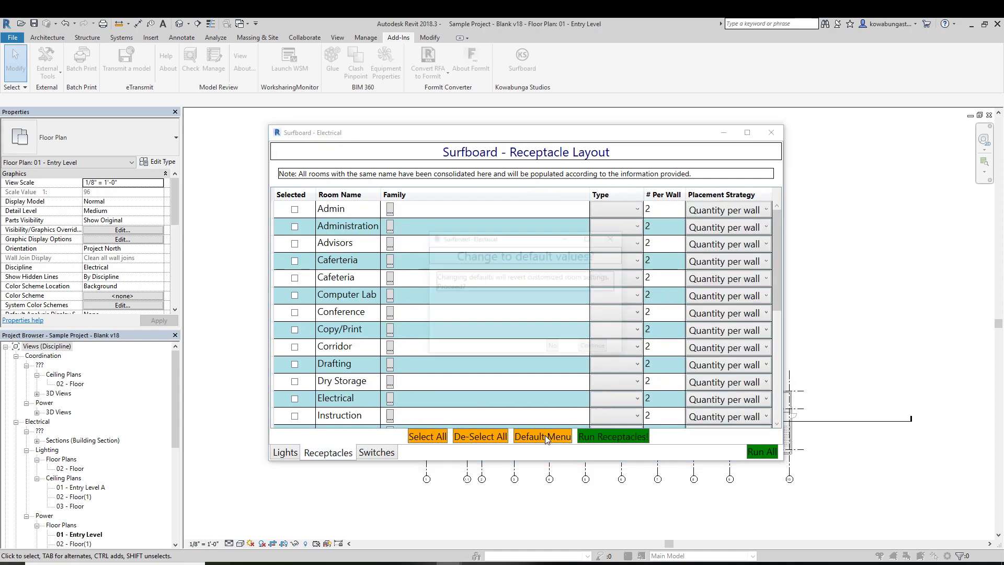
left_click(596, 347)
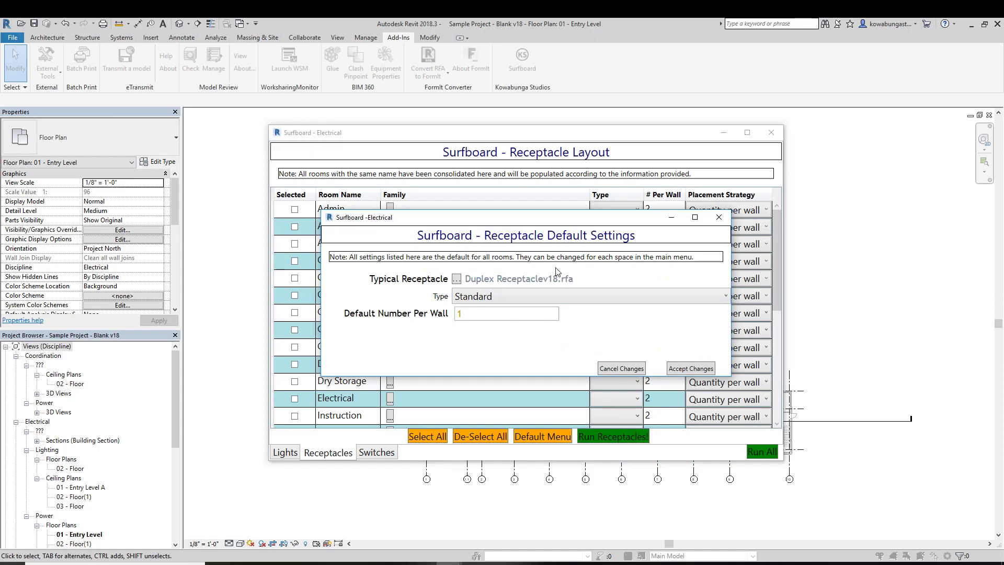
left_click(465, 301)
left_click(473, 312)
left_click(706, 369)
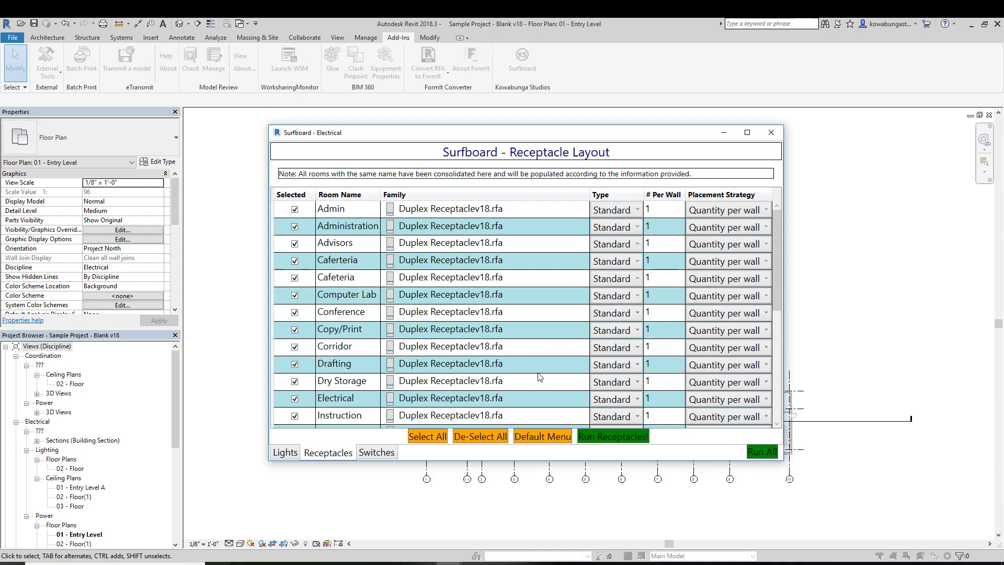
Step: Set the receptacle placement strategy for Dry Storage and Electrical to one receptacle 6" from the door
left_click(726, 382)
left_click(714, 412)
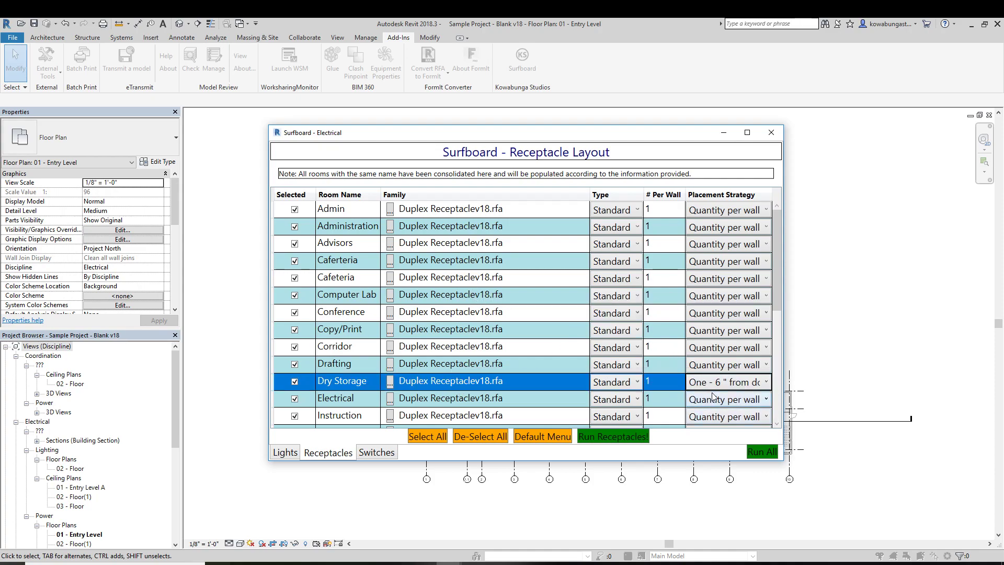
left_click(726, 399)
left_click(716, 430)
Step: Give the Men room the one-receptacle 6" from door placement strategy and the Duplex Receptacle with types.rfa family
scroll(670, 368, "down", 2)
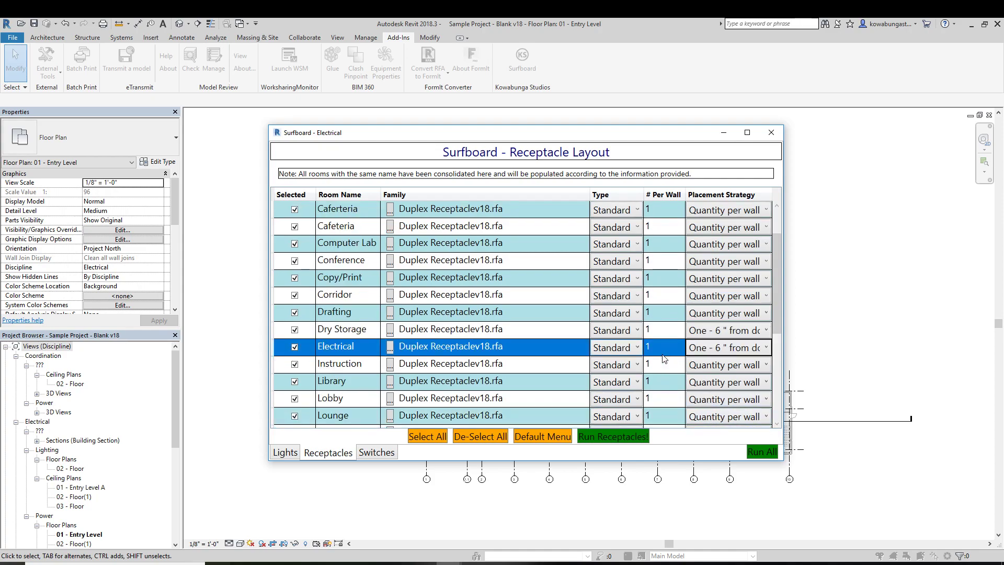
scroll(655, 310, "down", 1)
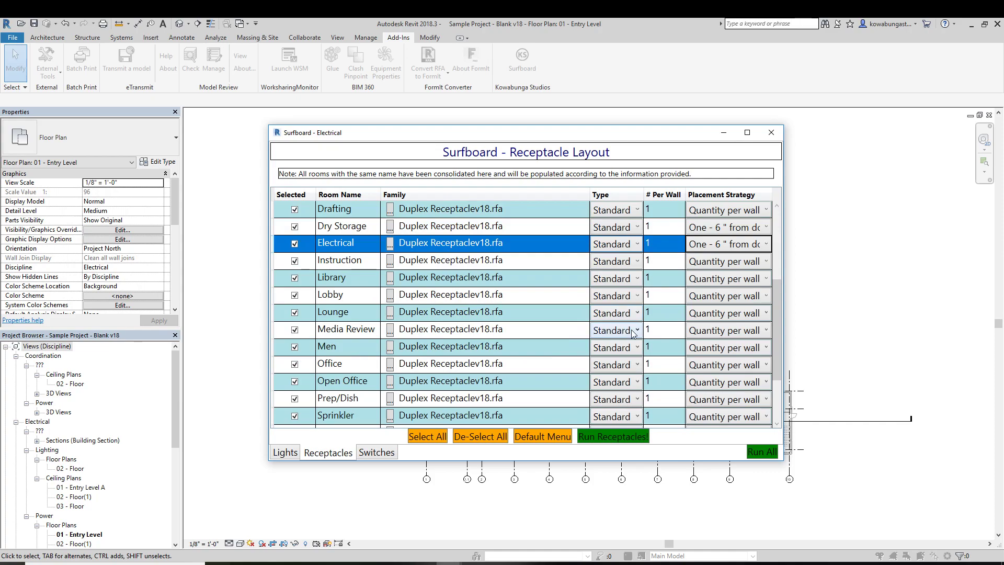
left_click(720, 348)
left_click(719, 378)
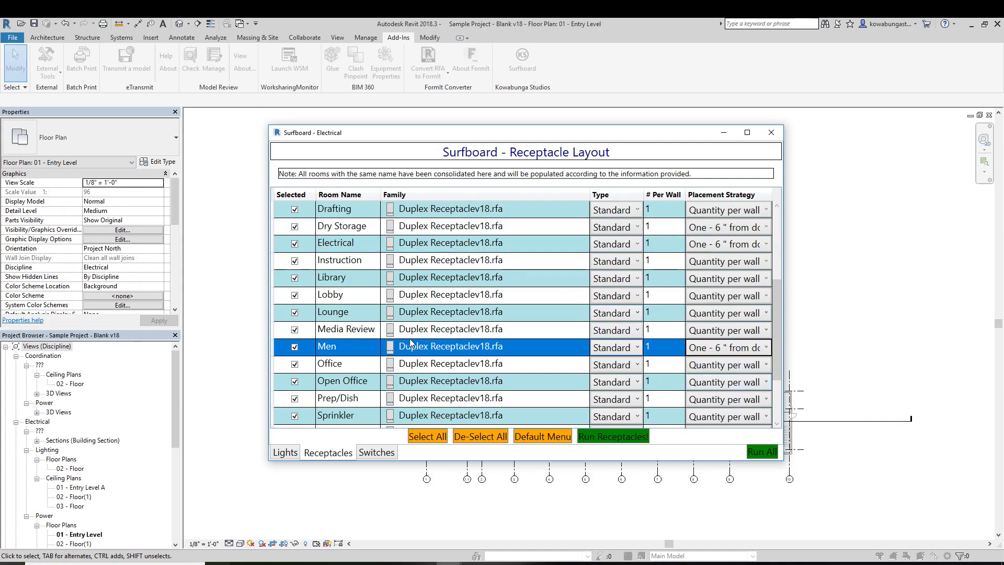
left_click(390, 349)
left_click(523, 290)
left_click(761, 426)
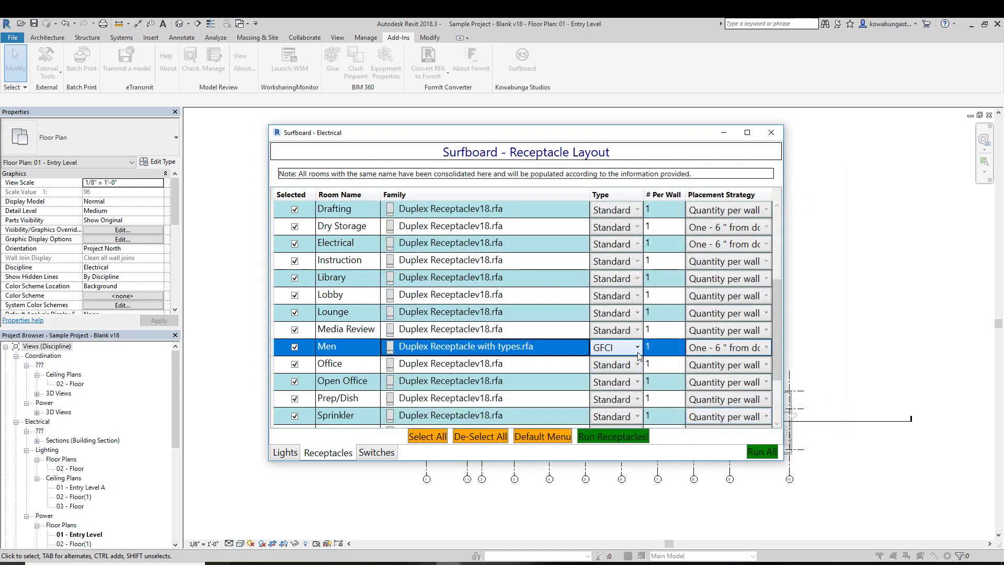
Step: Exclude the Prep/Dish, Sprinkler and Stair rooms from the receptacle layout
scroll(639, 356, "down", 1)
scroll(639, 356, "down", 1)
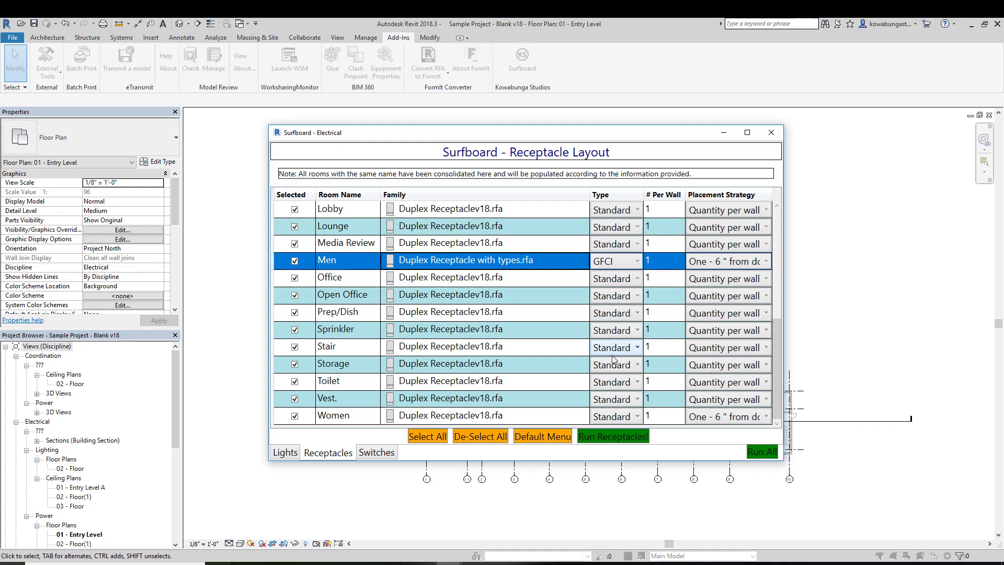
left_click(294, 313)
left_click(295, 329)
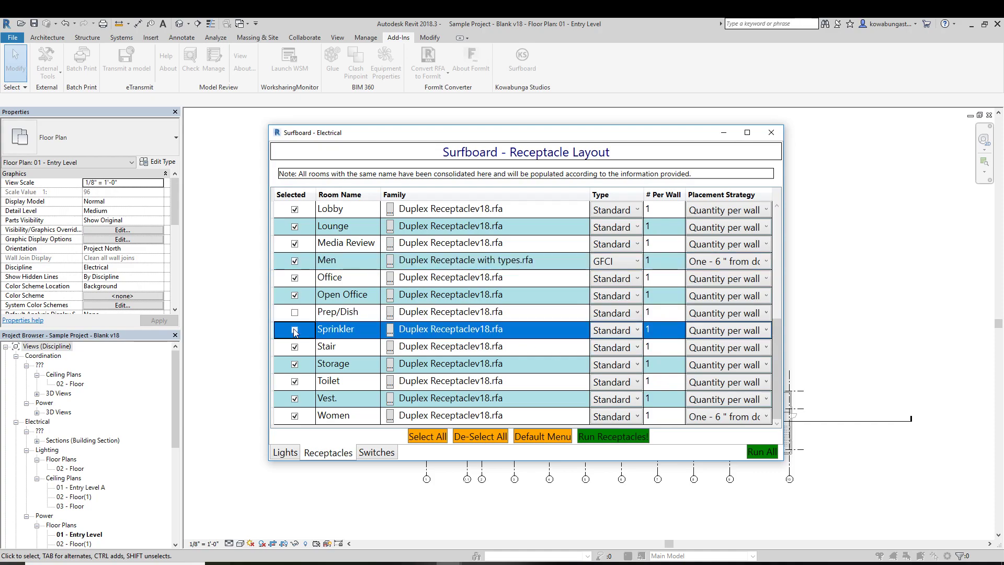
left_click(295, 347)
left_click(294, 346)
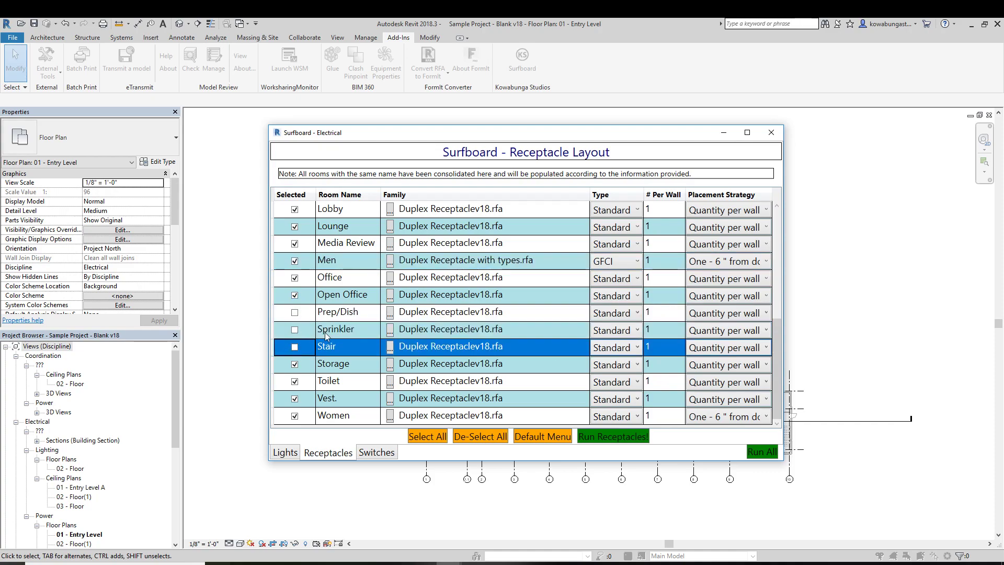
Step: Set the Storage room's receptacle placement strategy to one receptacle 6" from the door
left_click(718, 366)
left_click(718, 391)
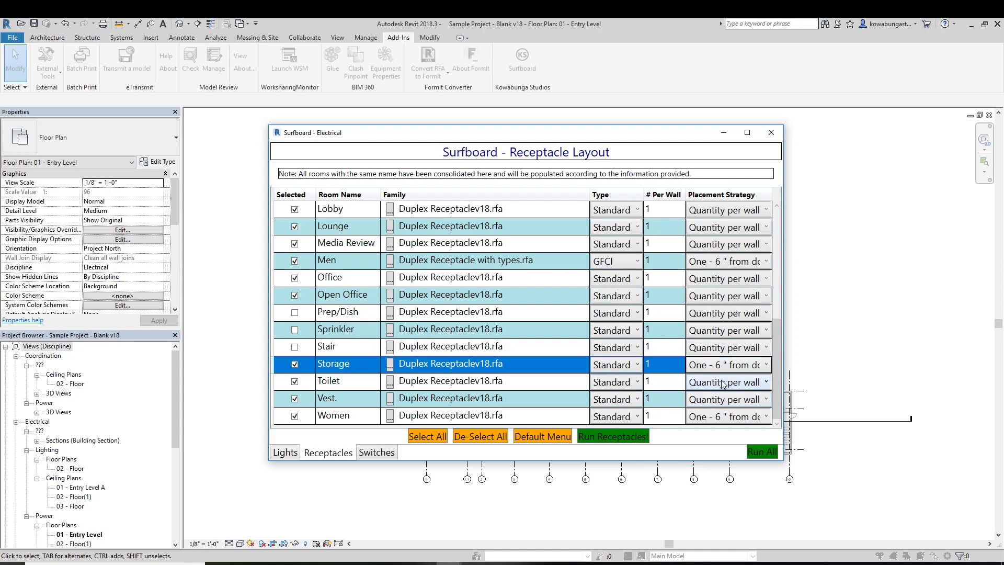
Step: Give the Toilet room the one-receptacle 6" from door placement strategy and the Duplex Receptacle with types.rfa family
left_click(720, 383)
left_click(720, 413)
left_click(390, 382)
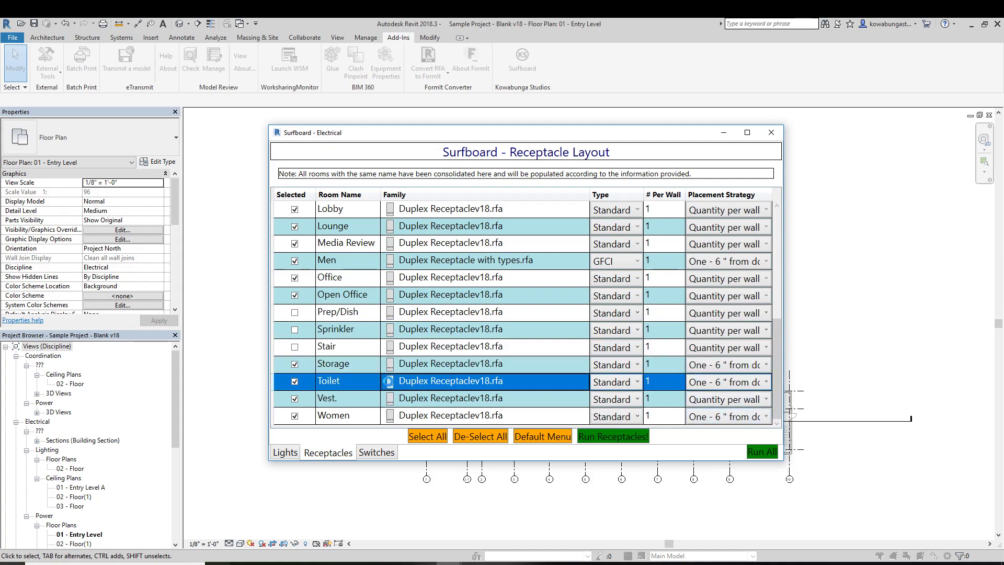
left_click(523, 288)
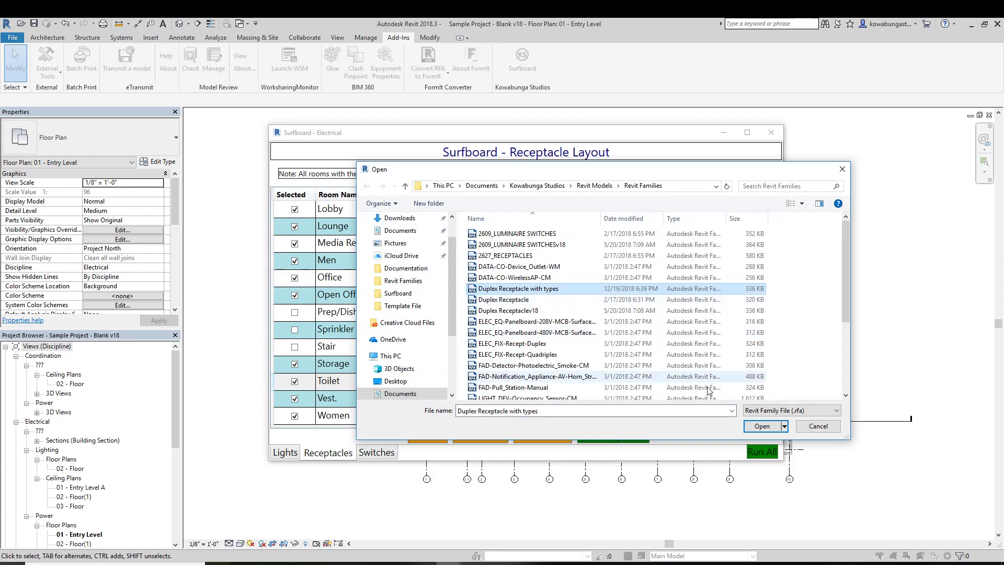
left_click(762, 427)
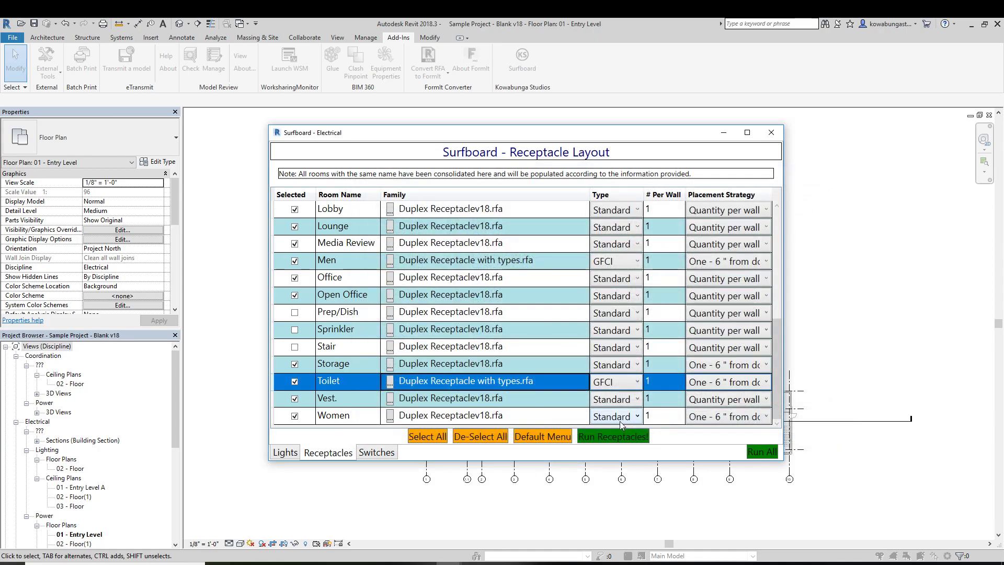
Step: Assign the Duplex Receptacle with types.rfa family to the Women room
left_click(389, 416)
left_click(523, 289)
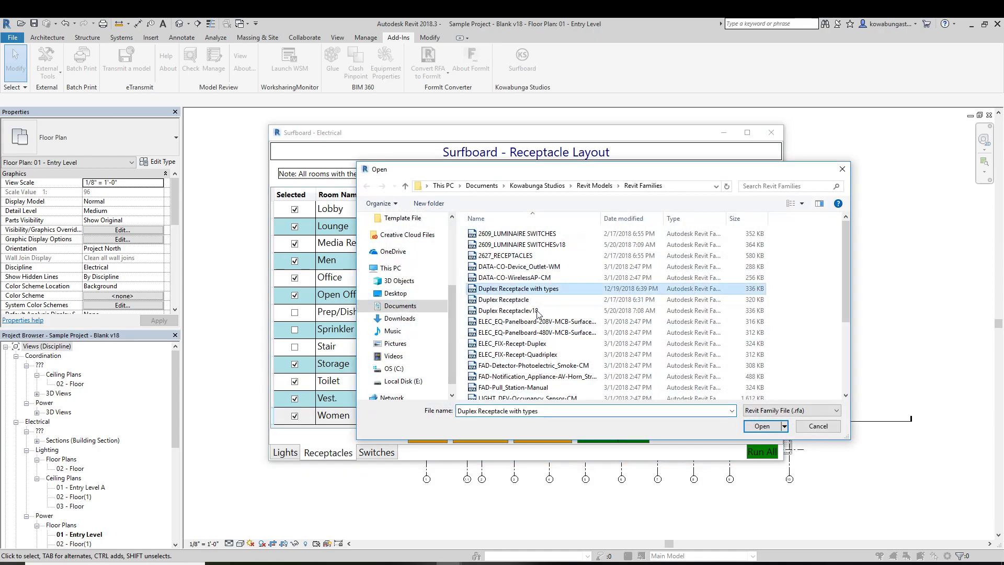
left_click(761, 426)
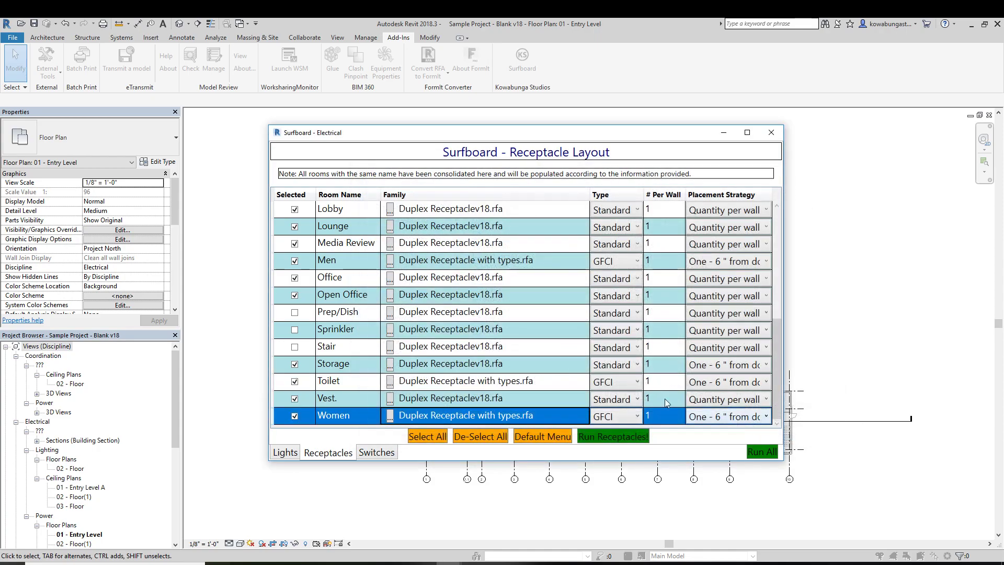
Step: Apply the switch layout defaults to all rooms, with the 2609_LUMINAIRE SWITCHESv18.rfa family and the Switch type
left_click(377, 453)
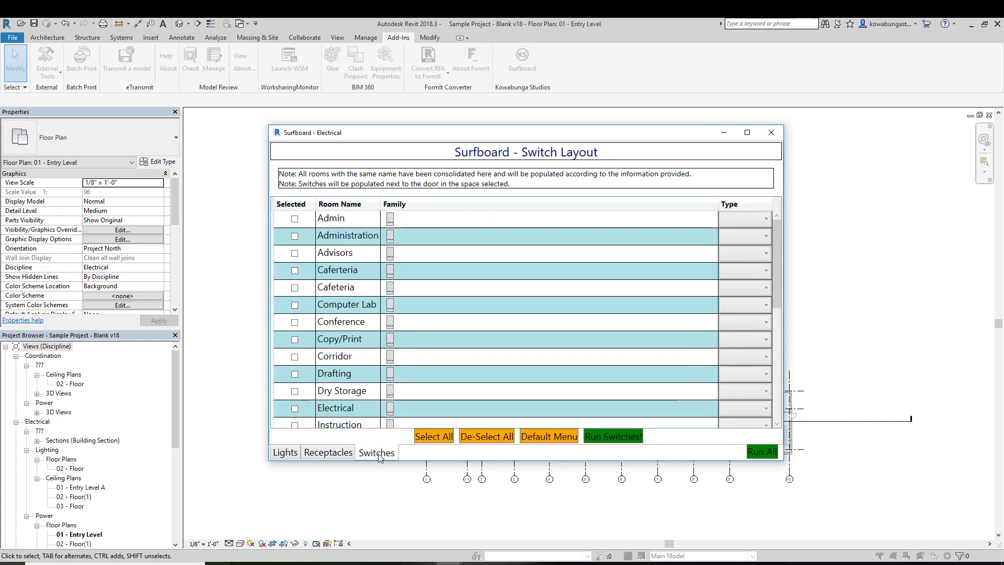
left_click(565, 442)
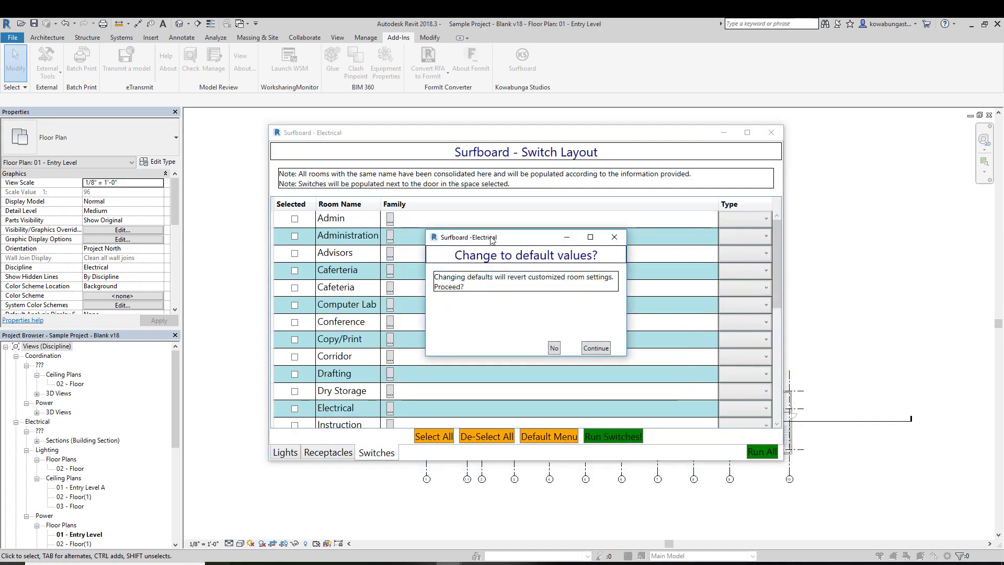
left_click(597, 351)
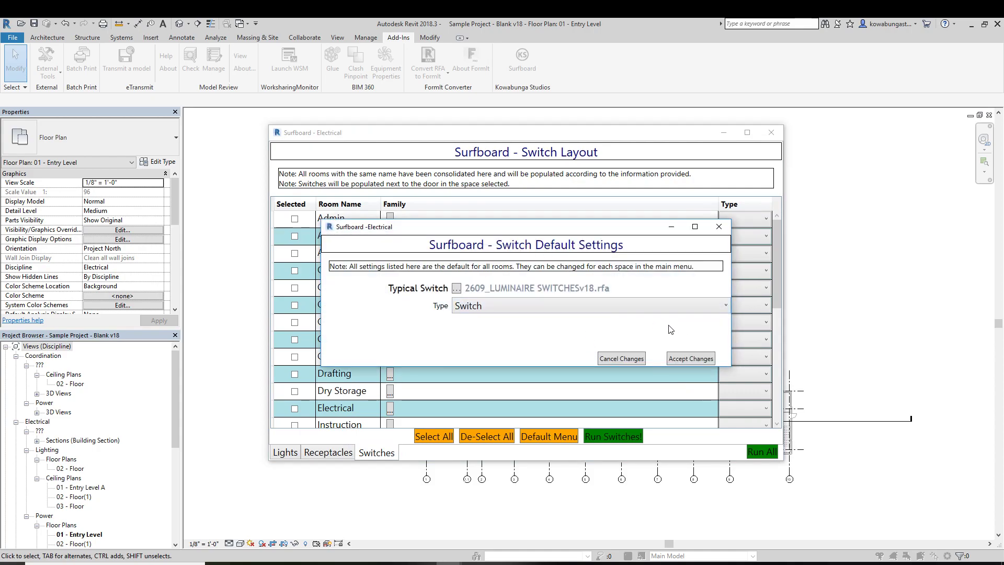
left_click(687, 360)
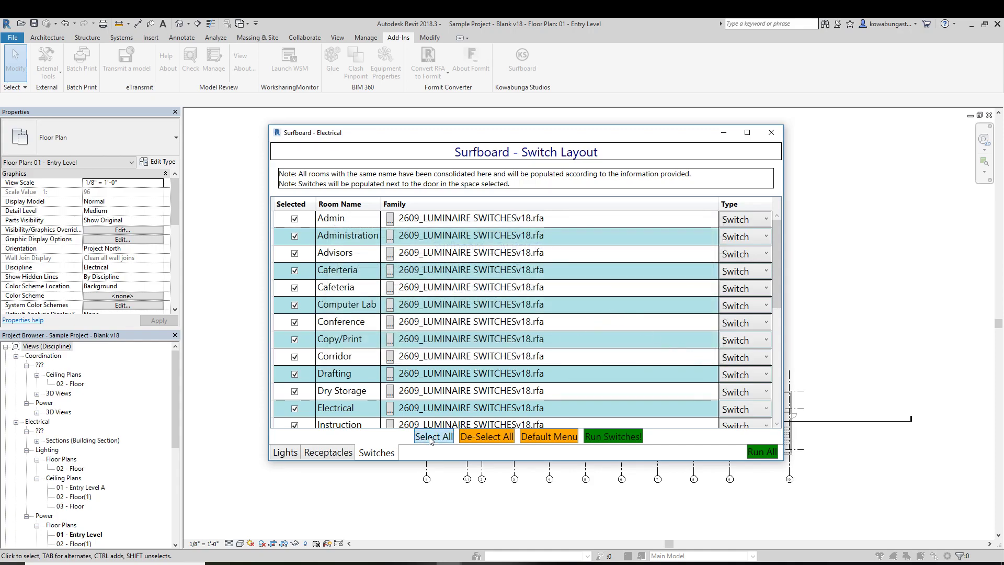
Step: Exclude the Corridor and Lobby rooms from the switch layout
left_click(295, 357)
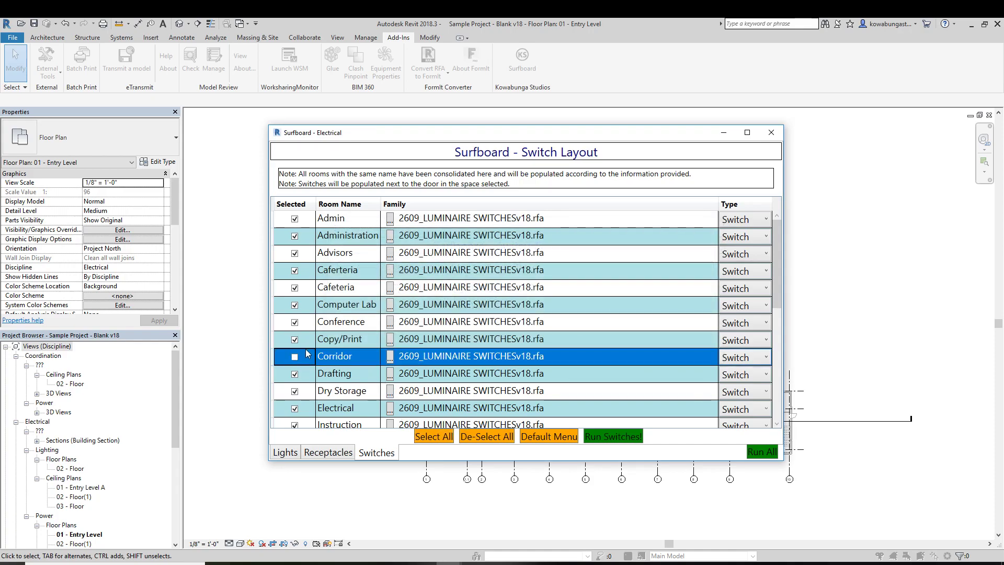
scroll(314, 323, "down", 1)
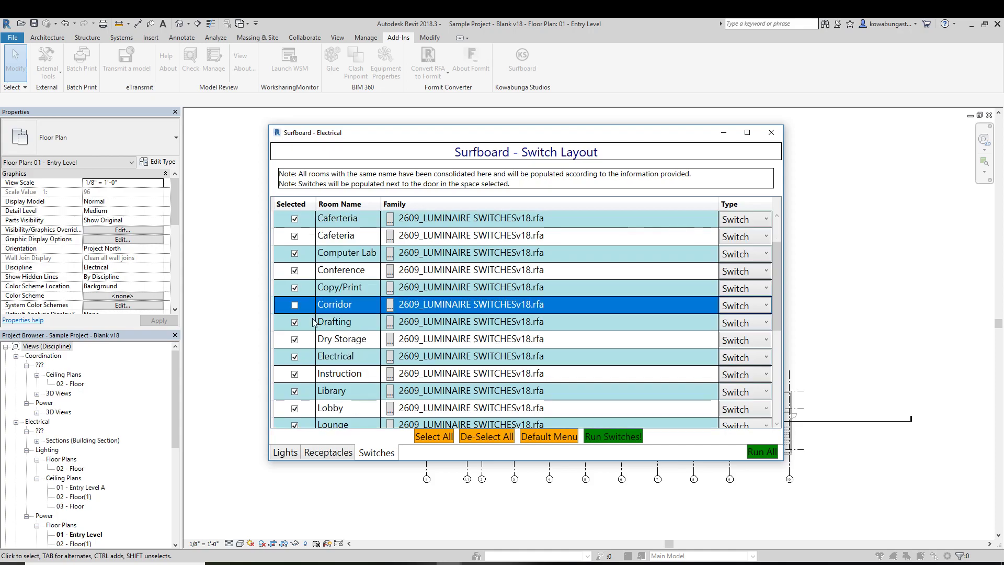
left_click(295, 409)
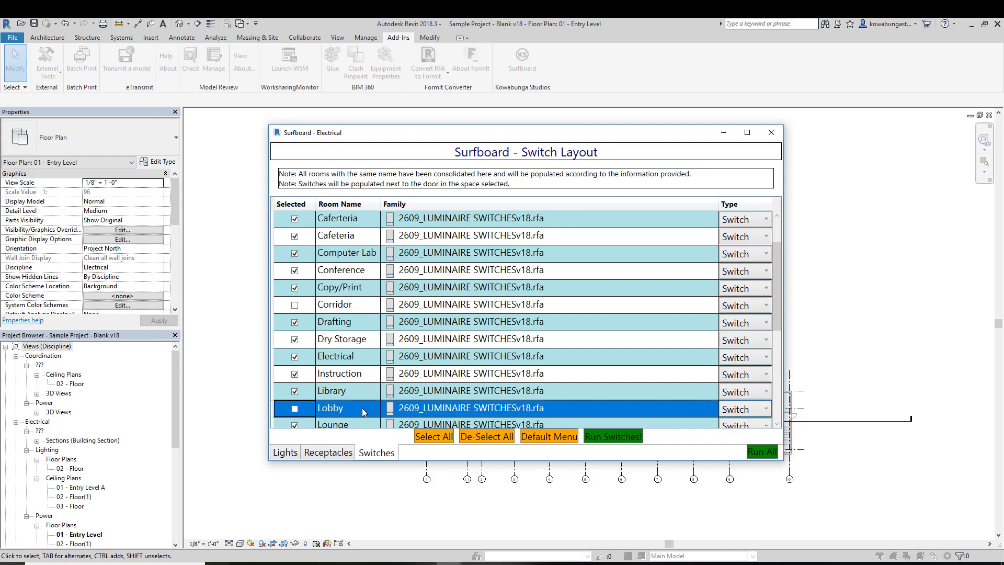
Step: Exclude the Prep/Dish, Sprinkler, Stair and Vest. rooms from the switch layout
scroll(363, 406, "down", 1)
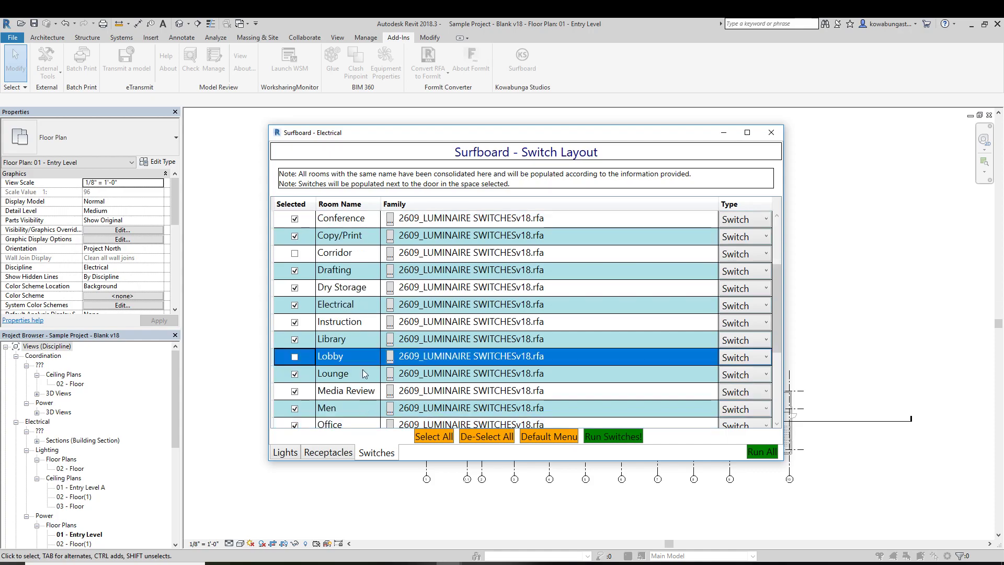
scroll(365, 355, "down", 2)
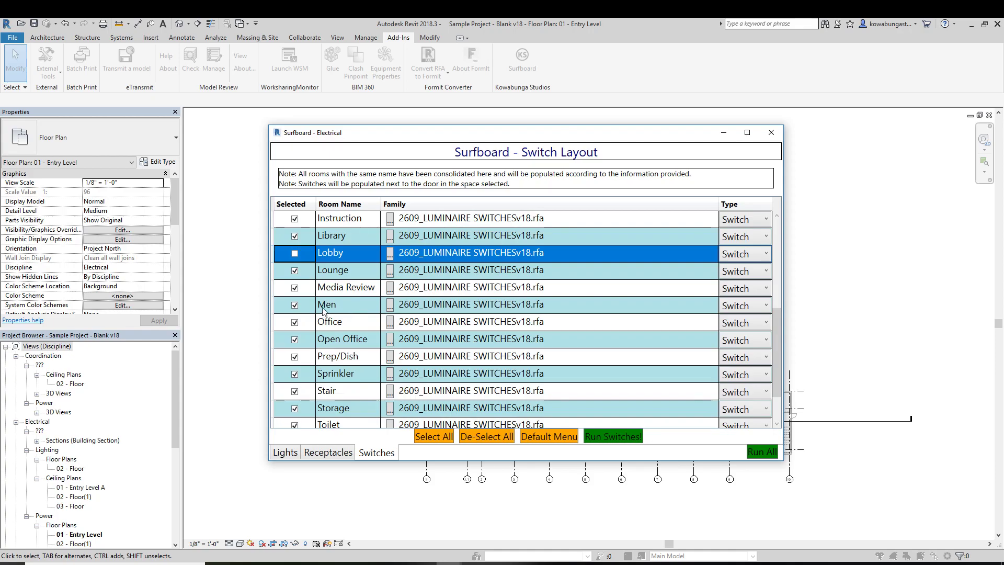
scroll(367, 344, "down", 1)
left_click(294, 339)
left_click(296, 323)
left_click(294, 304)
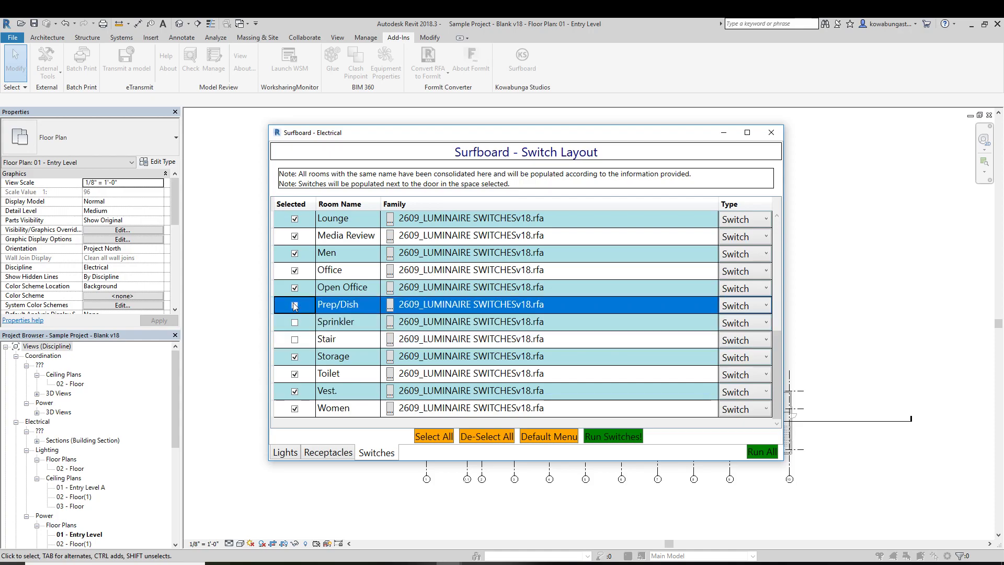
left_click(294, 391)
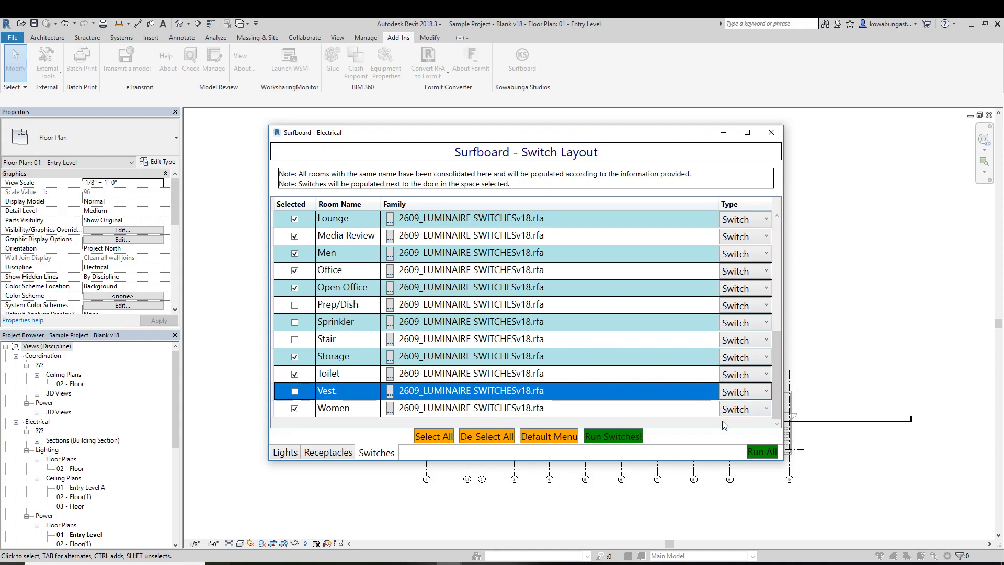
Step: Run the light, receptacle and switch layouts together for all selected rooms and dismiss the completion summary
left_click(756, 453)
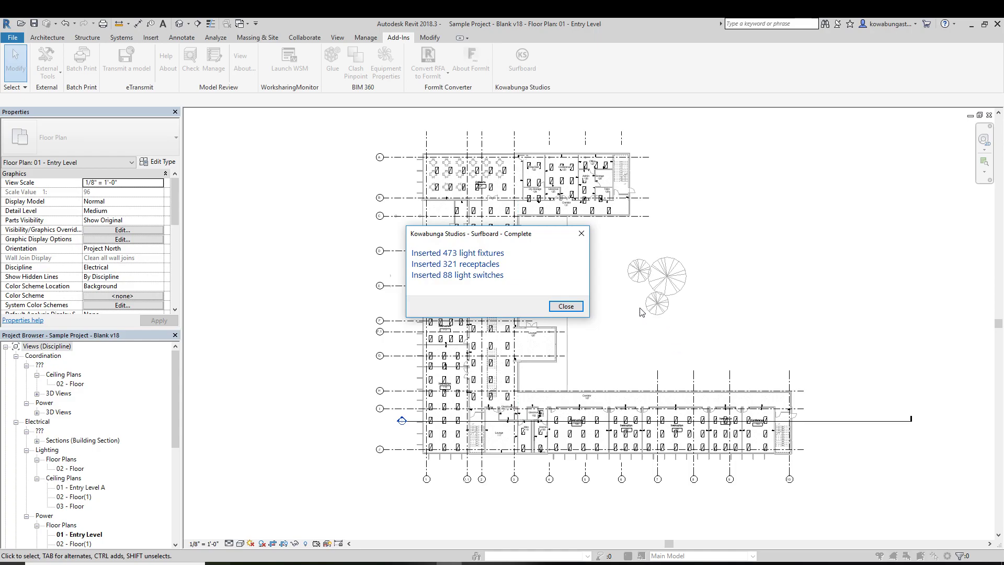
left_click(565, 306)
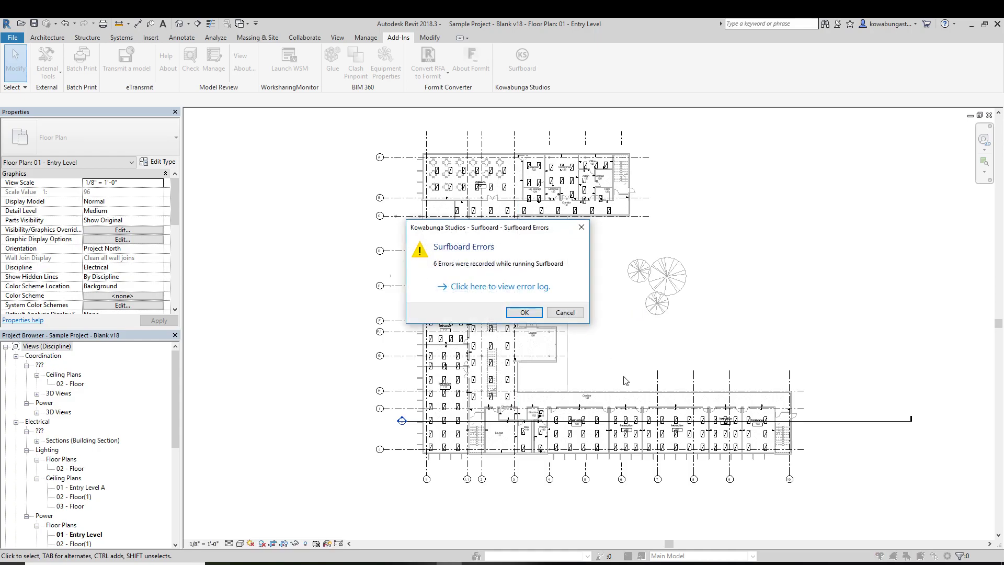
Step: Open the Surfboard error log in Notepad, read through the recorded room entries and close it
left_click(538, 311)
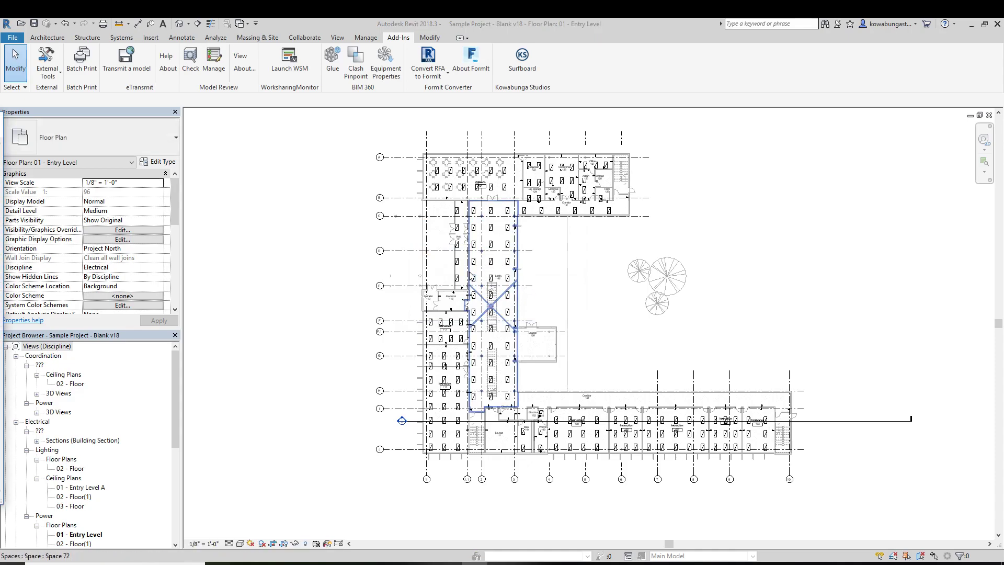
left_click_drag(687, 136, 692, 141)
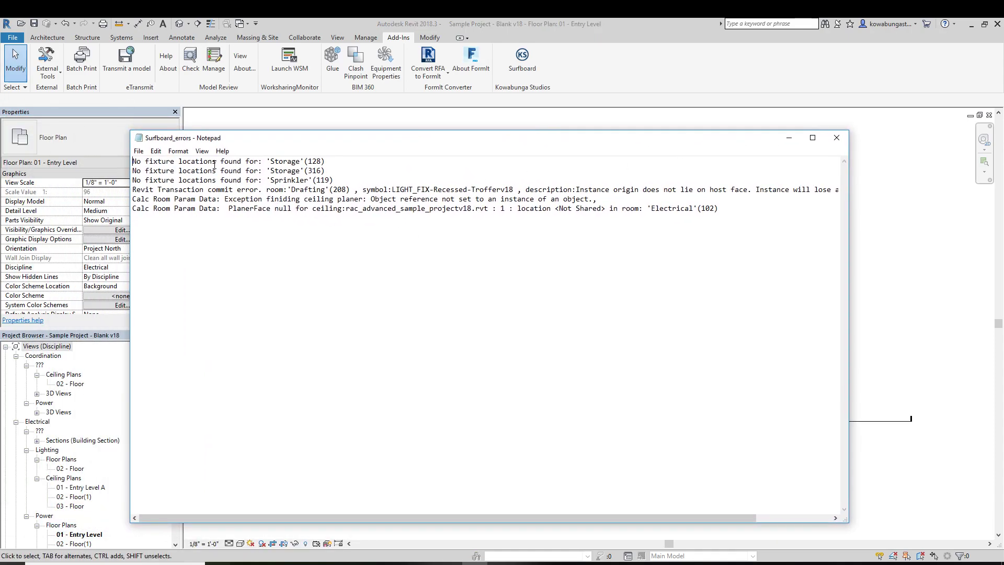
left_click_drag(214, 165, 321, 164)
left_click_drag(213, 172, 350, 173)
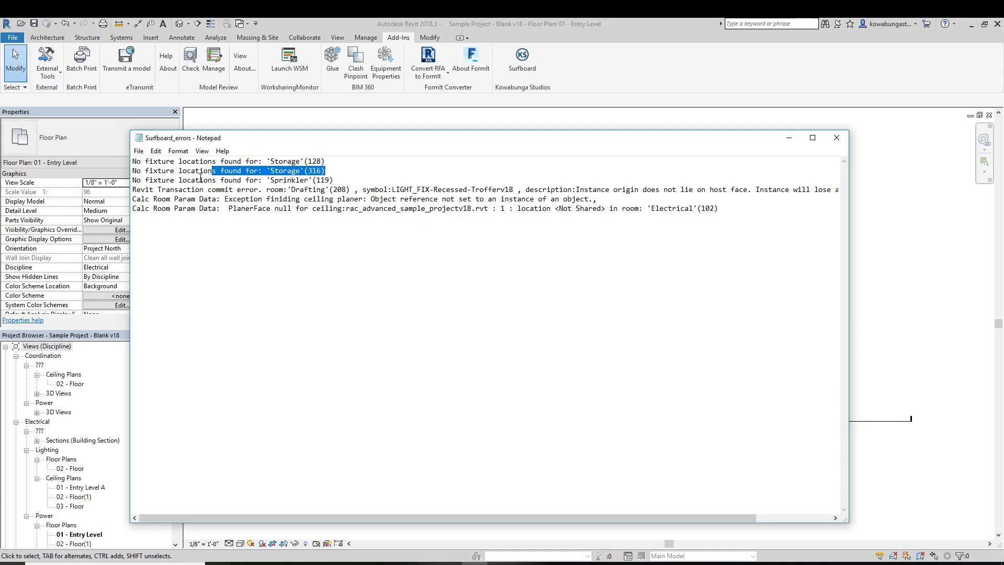
left_click_drag(200, 180, 376, 178)
left_click_drag(216, 189, 434, 188)
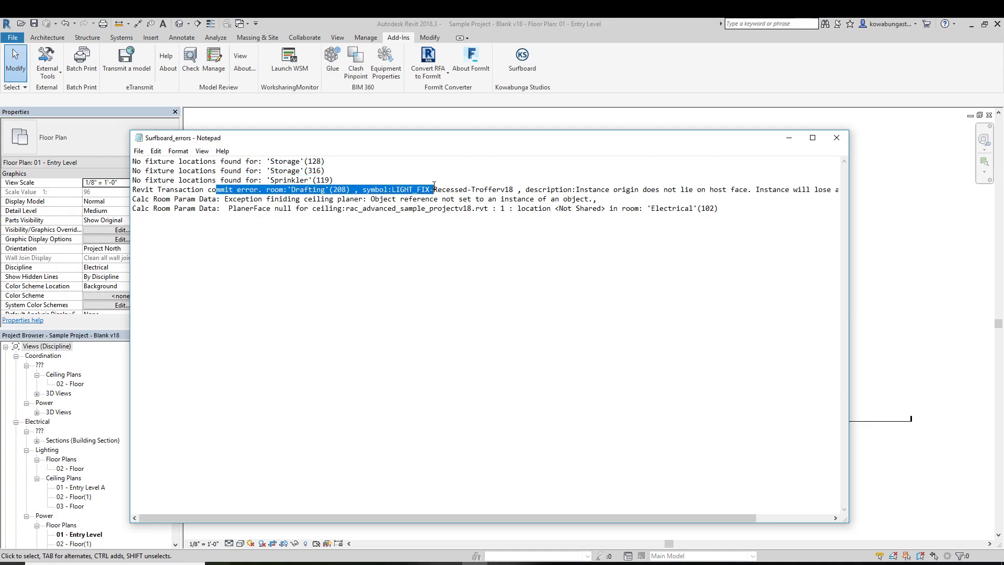
left_click(232, 189)
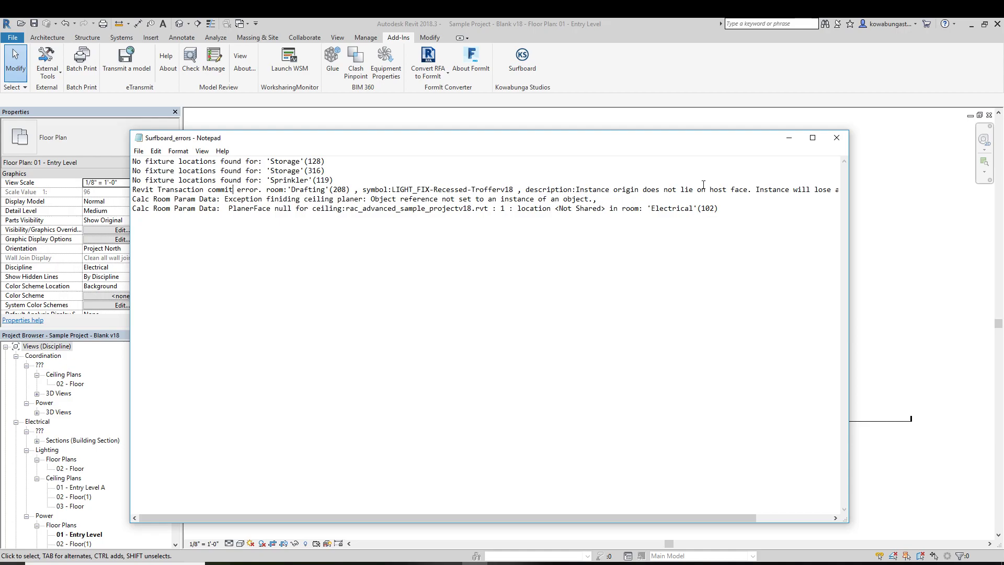
left_click(836, 138)
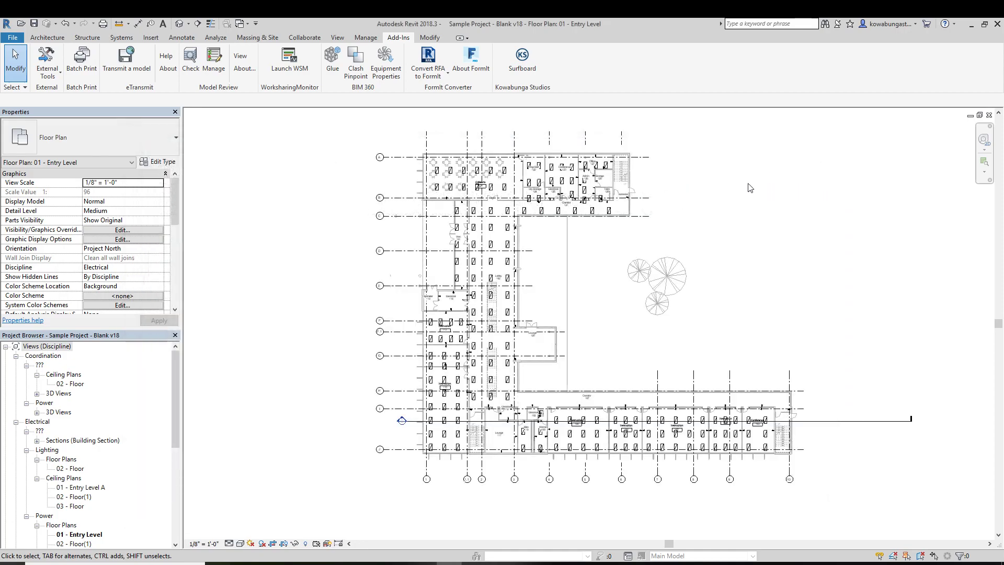
Step: Examine the placed lights, receptacles and switches in the Entry Level rooms along Corridor 107 and around Lounge 120
scroll(491, 370, "up", 2)
middle_click_drag(522, 360, 431, 450)
middle_click_drag(503, 448, 454, 320)
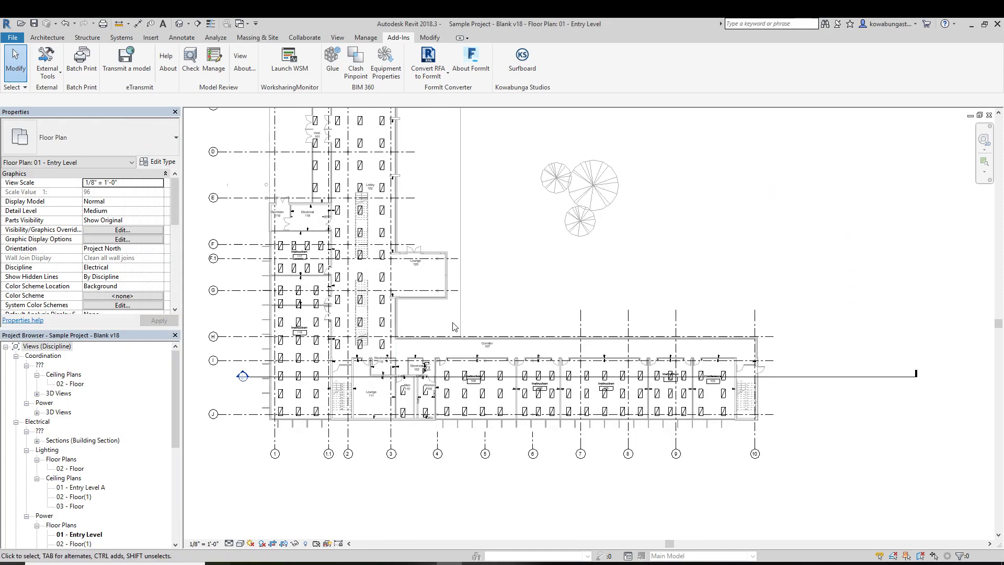
scroll(452, 349, "up", 3)
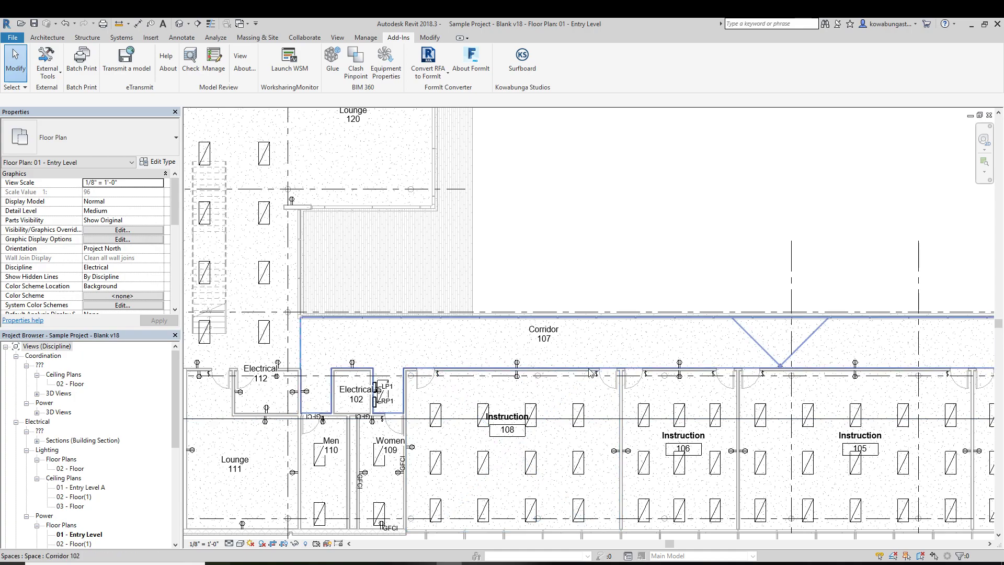
middle_click_drag(731, 370, 617, 358)
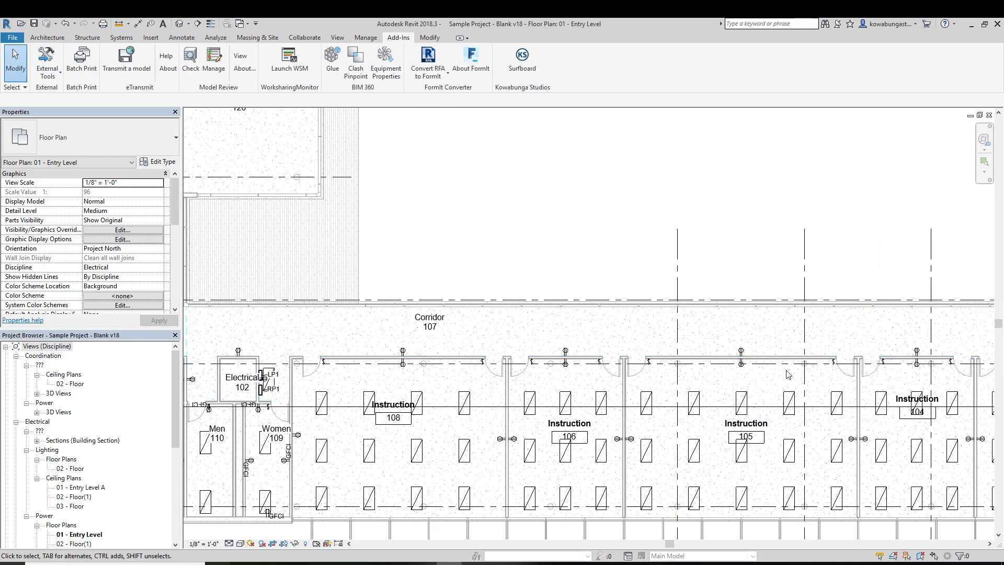
middle_click_drag(812, 372, 683, 372)
middle_click_drag(765, 354, 647, 355)
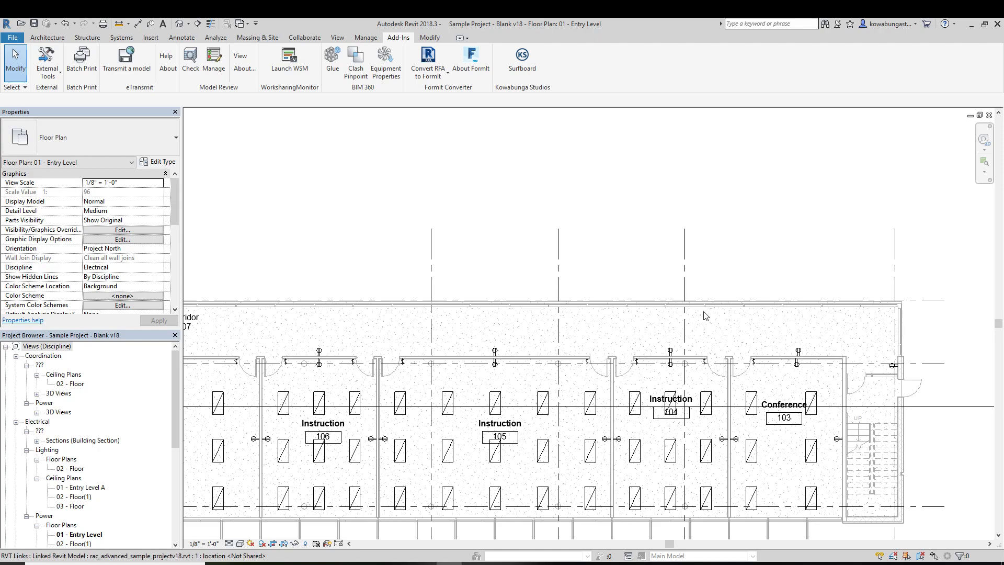
middle_click_drag(437, 388, 505, 359)
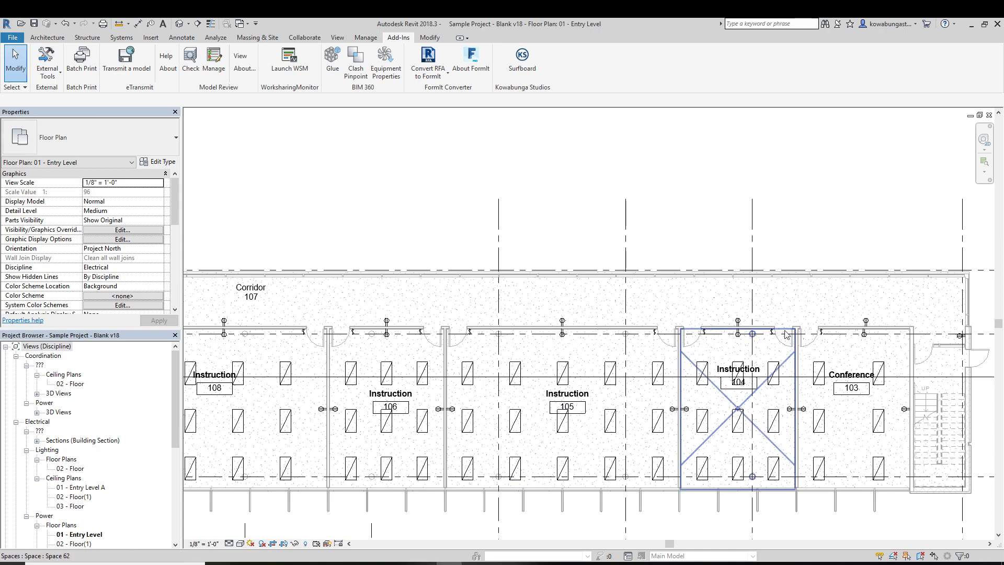
middle_click_drag(407, 298, 738, 285)
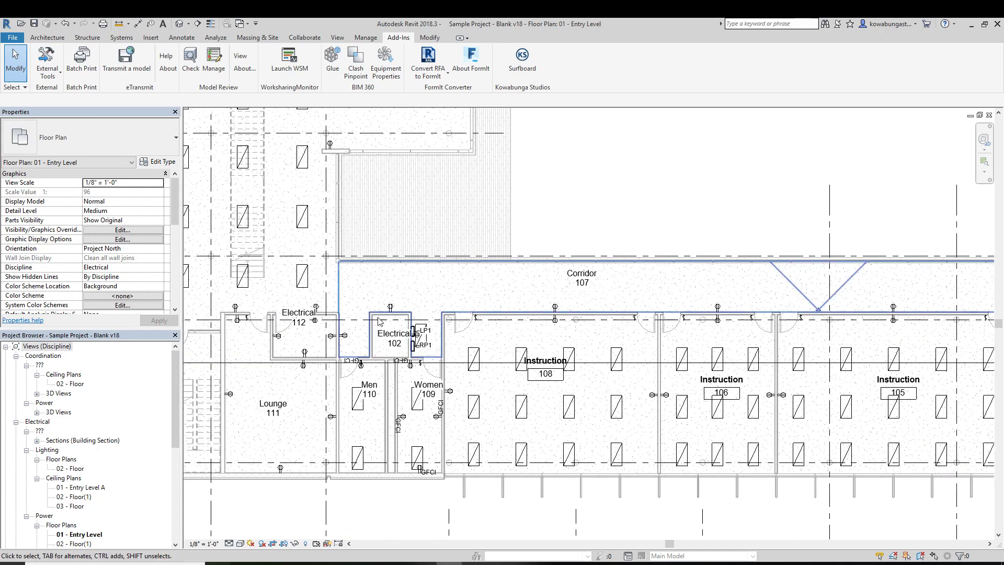
middle_click_drag(526, 230, 609, 399)
scroll(468, 222, "down", 2)
middle_click_drag(467, 216, 454, 111)
scroll(460, 147, "up", 1)
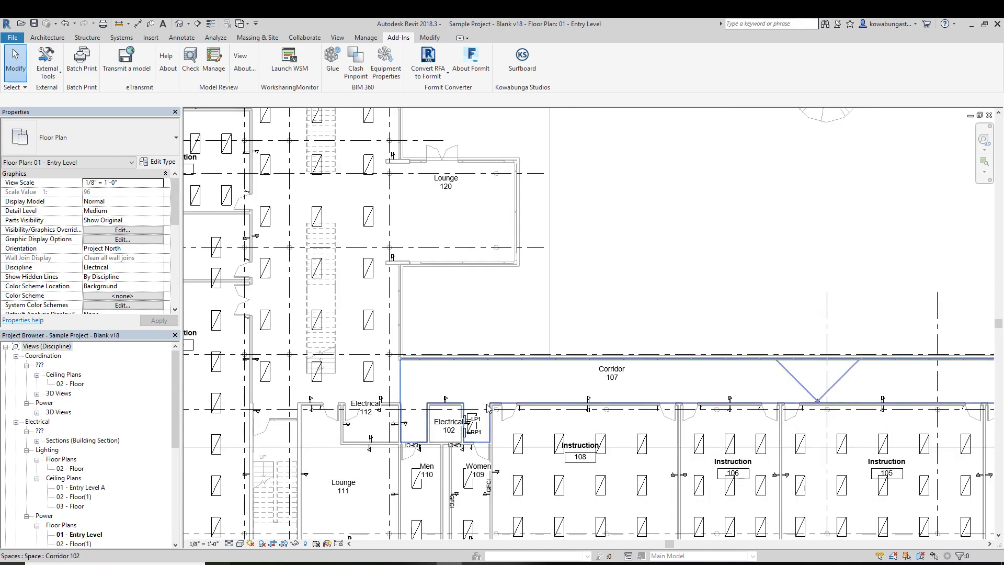
Step: Go to the Section 3 view from its section line through the Instruction rooms and set its detail level to Fine
right_click(505, 448)
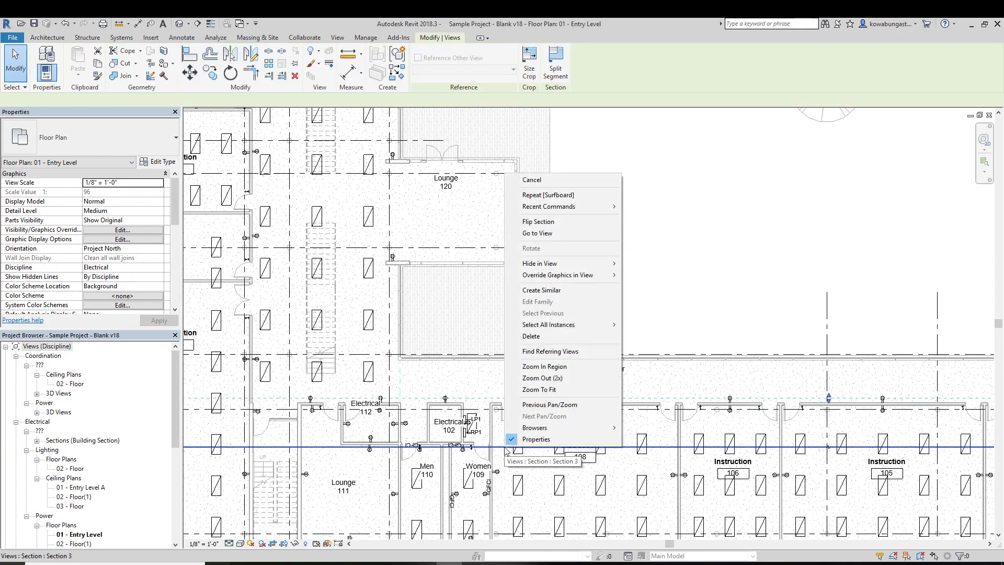
left_click(554, 233)
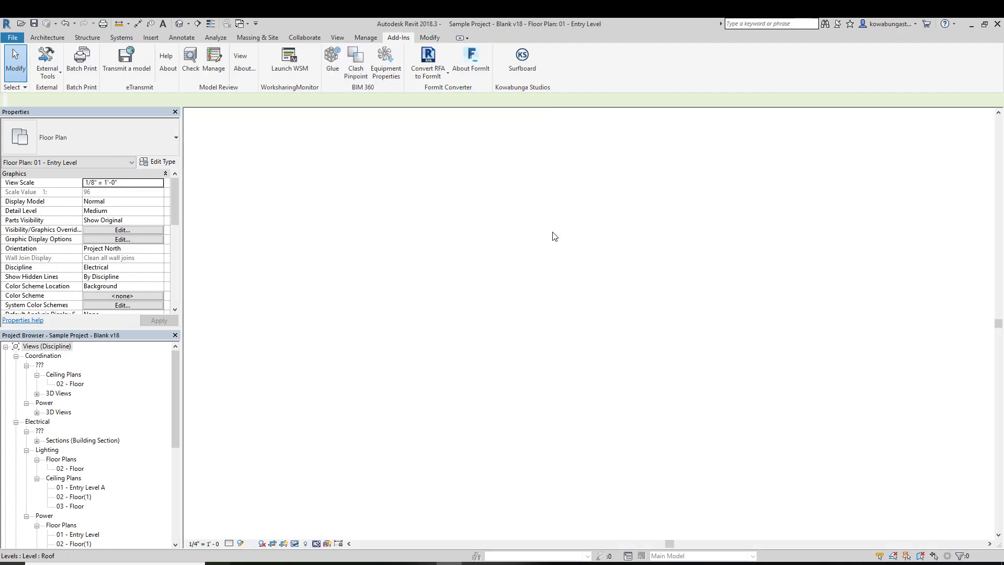
scroll(462, 357, "up", 4)
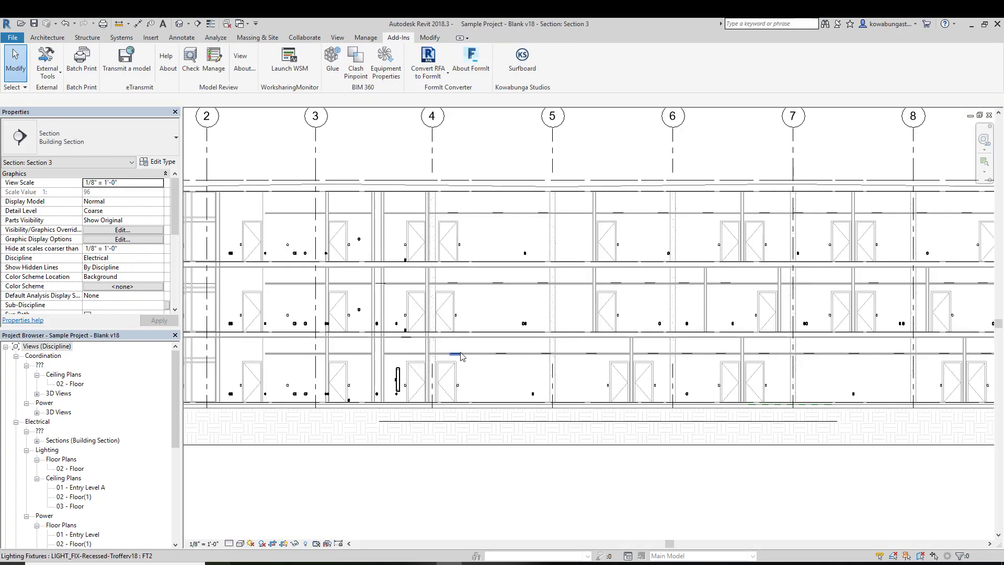
left_click(229, 543)
left_click(241, 532)
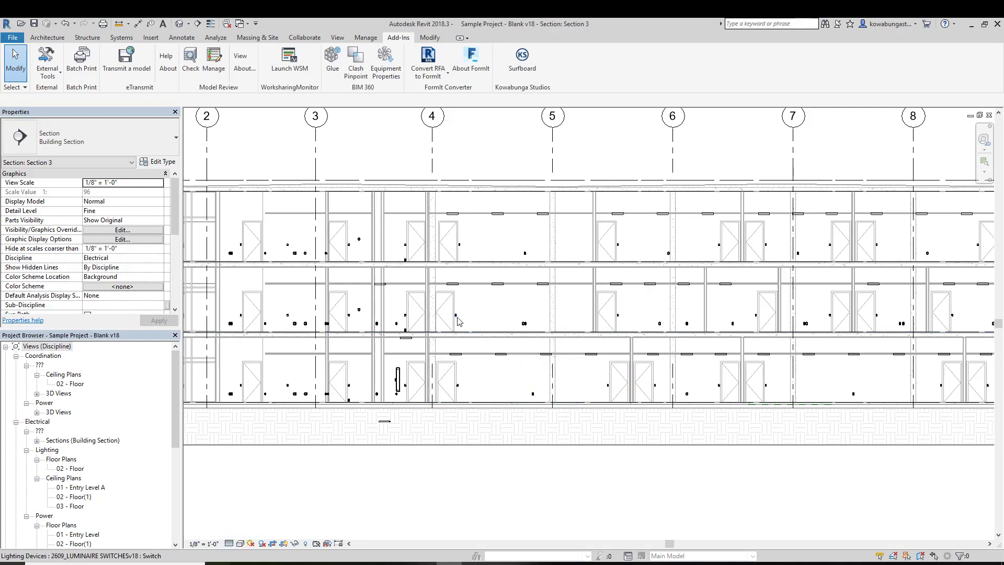
Step: Examine the fixtures, switches and receptacles on all floors across the building section, ending with the whole section in view
middle_click_drag(684, 273, 460, 304)
middle_click_drag(671, 291, 387, 269)
middle_click_drag(510, 281, 770, 276)
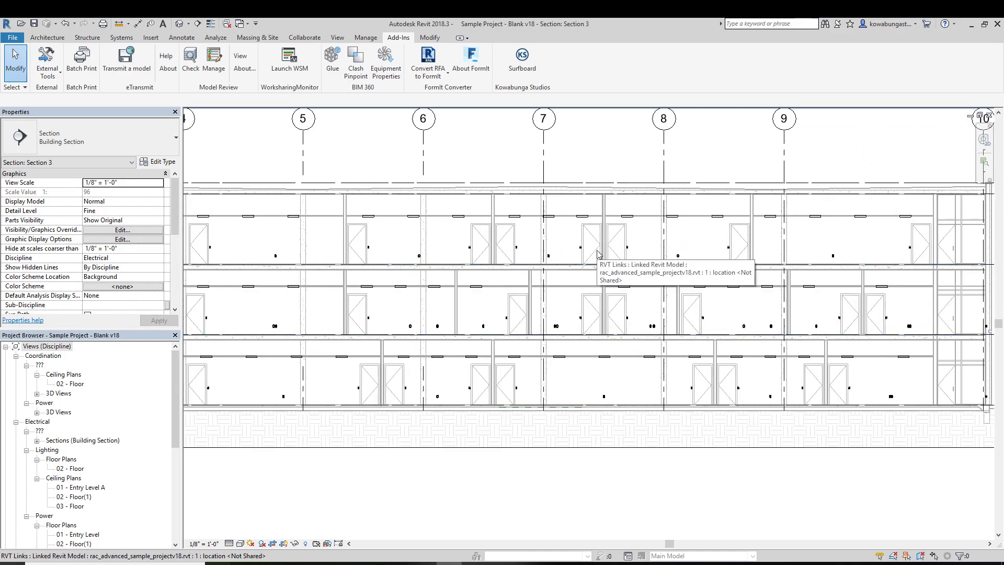
middle_click(500, 229)
middle_click(501, 229)
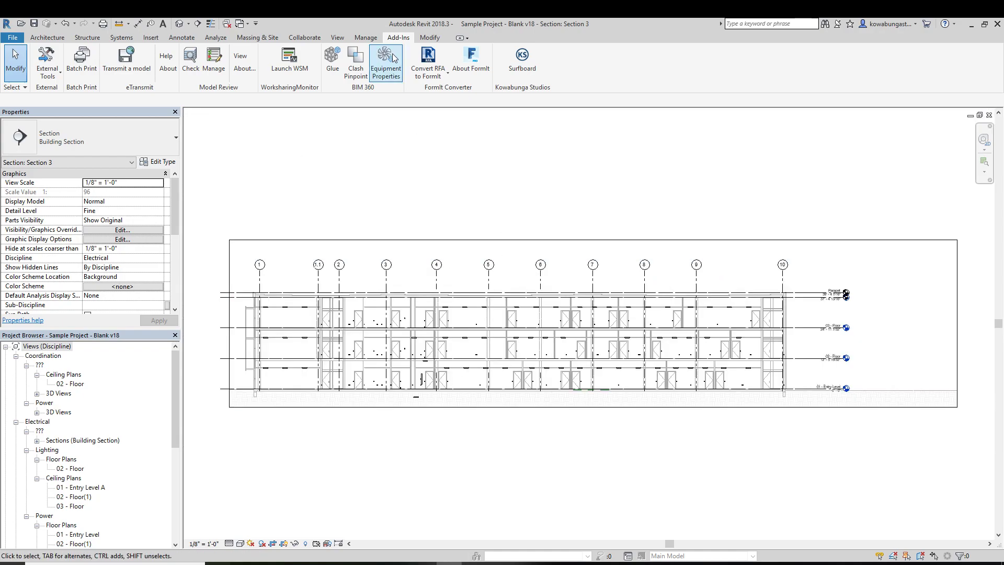
Step: Return to the 01 - Entry Level floor plan and look over the devices in the Instruction rooms and lounges
left_click(250, 25)
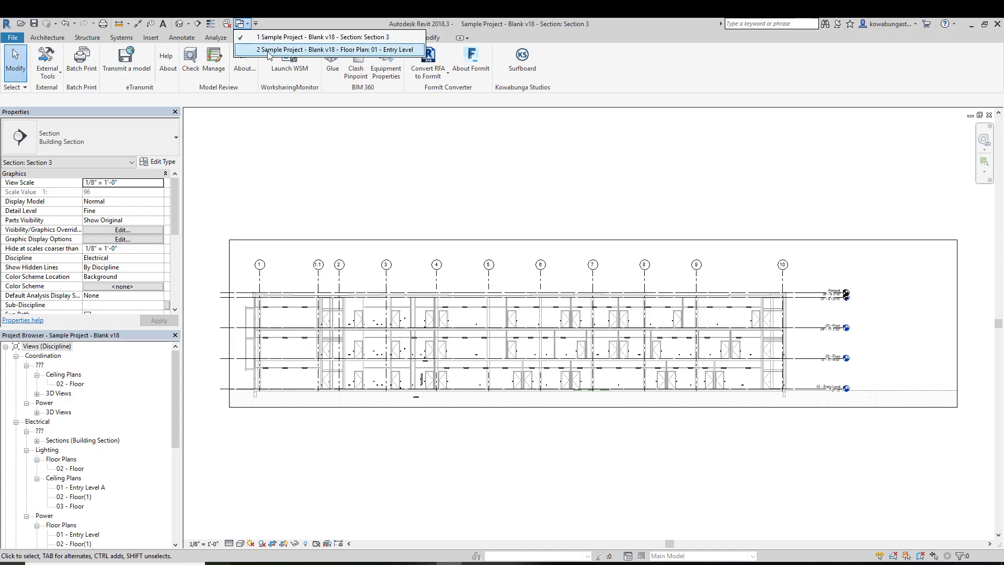
left_click(314, 44)
middle_click_drag(313, 206, 394, 277)
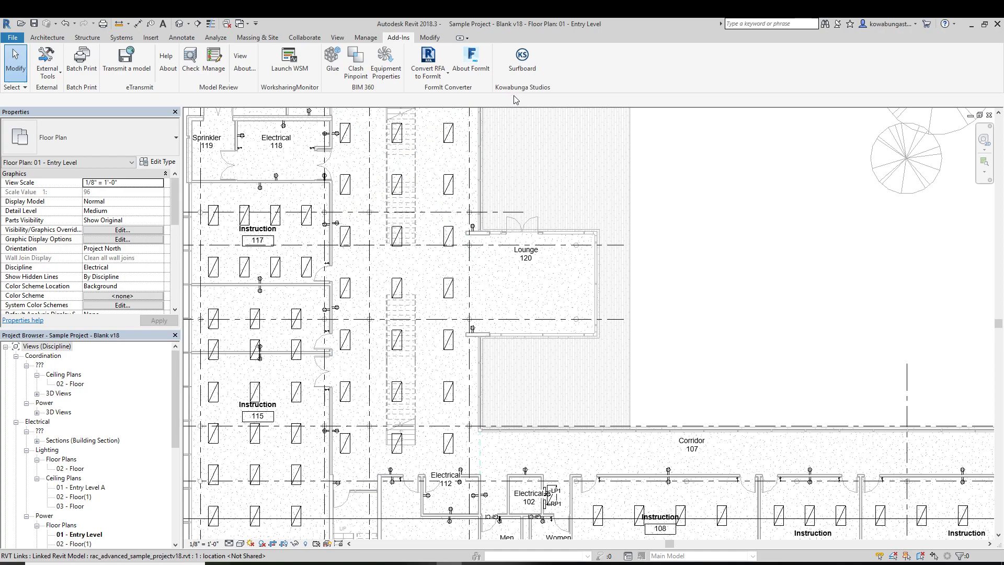
scroll(485, 138, "down", 2)
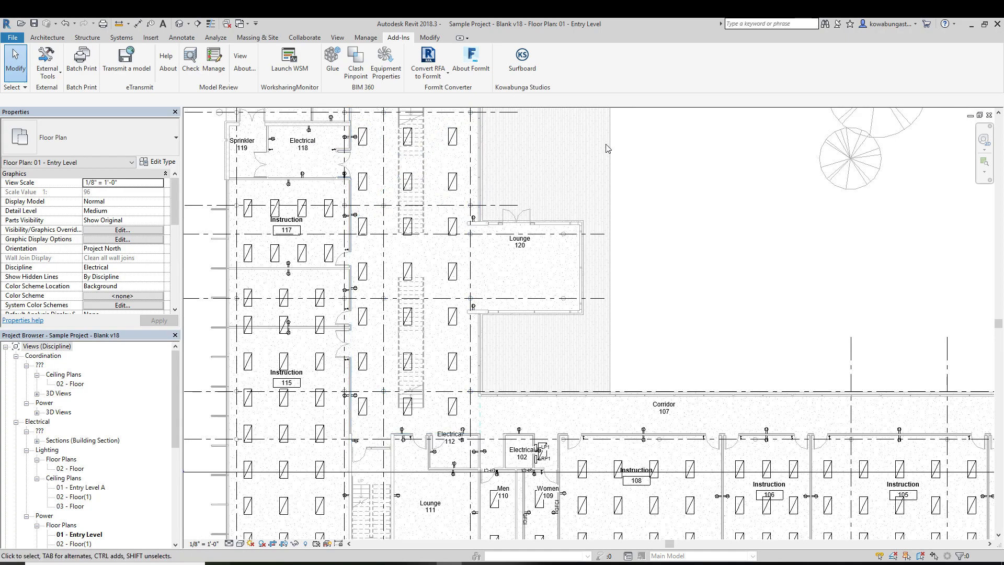